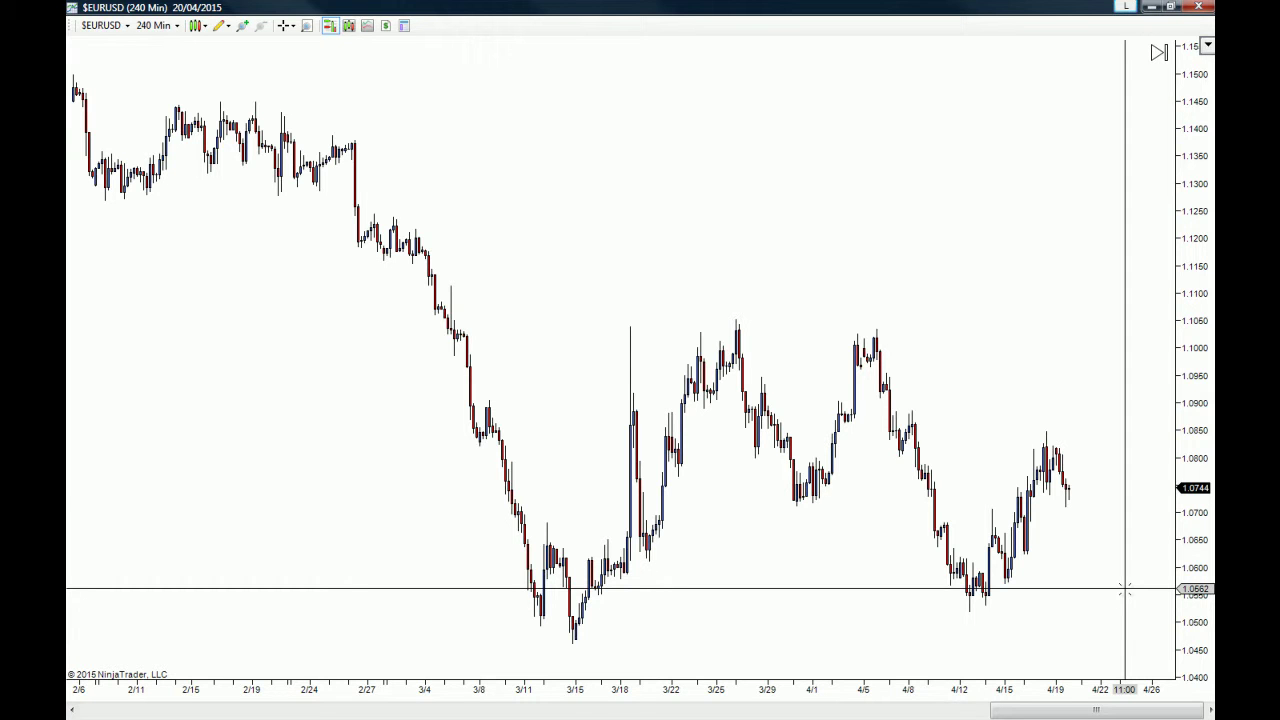
# Step: Nudge the chart to show earlier bars, then select Ruler from the pencil Drawing Tools list
pyautogui.moveTo(374, 413); pyautogui.dragTo(396, 420)
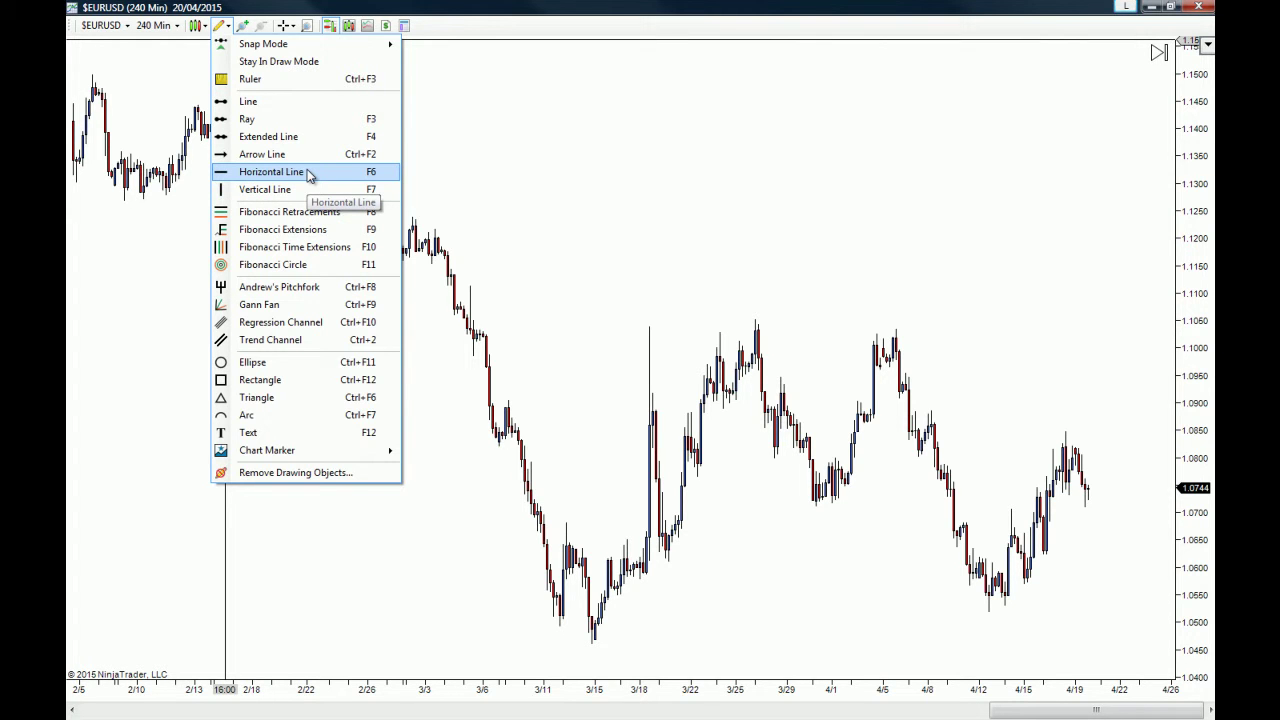
pyautogui.click(222, 25)
pyautogui.click(222, 25)
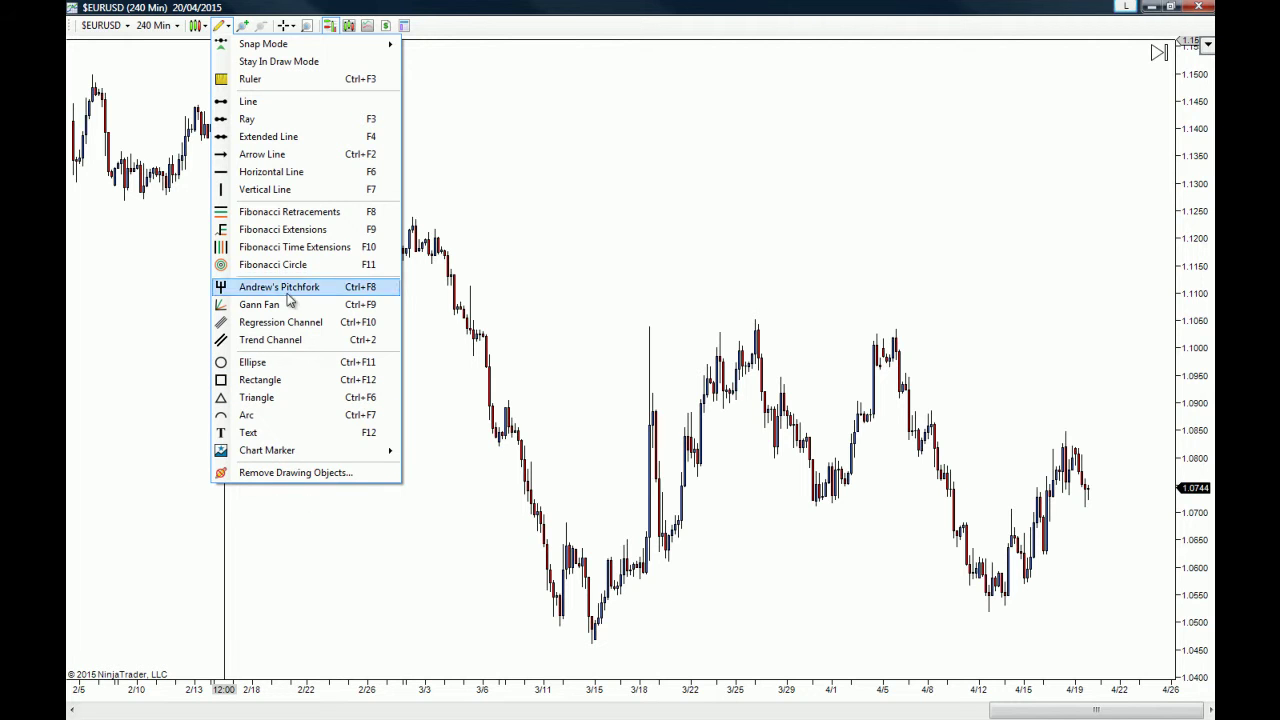
pyautogui.click(489, 175)
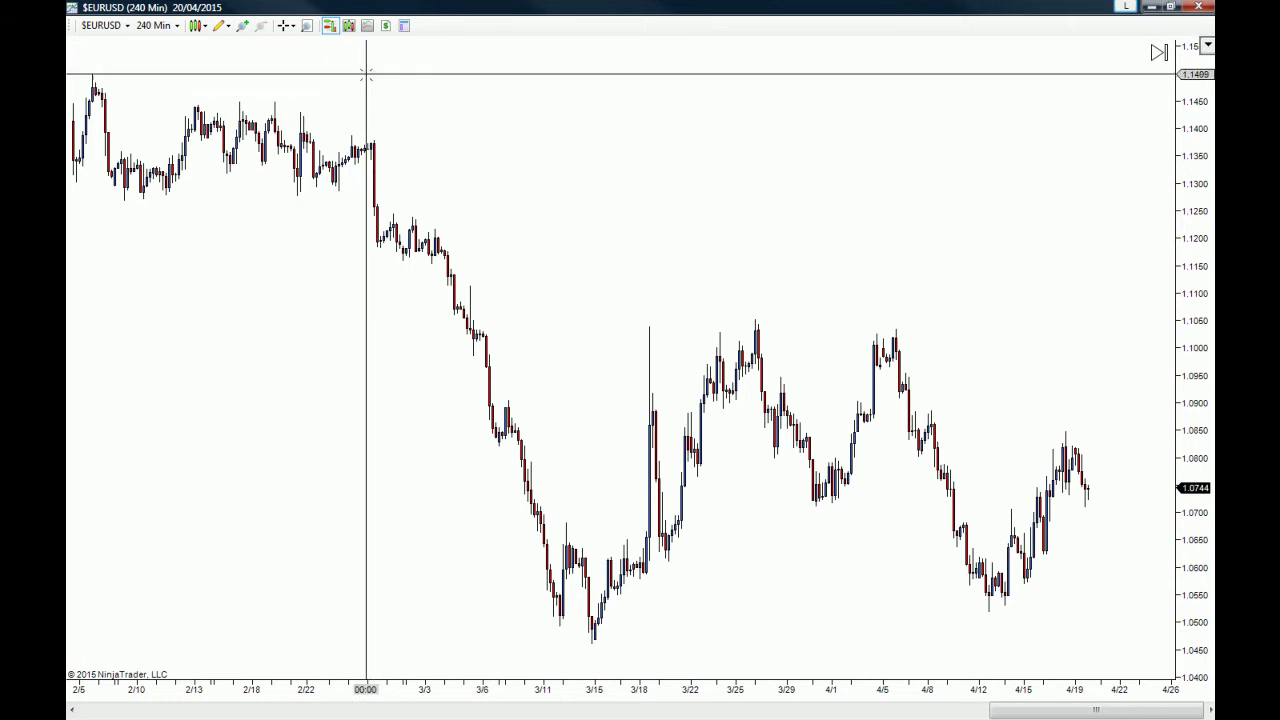
pyautogui.click(226, 27)
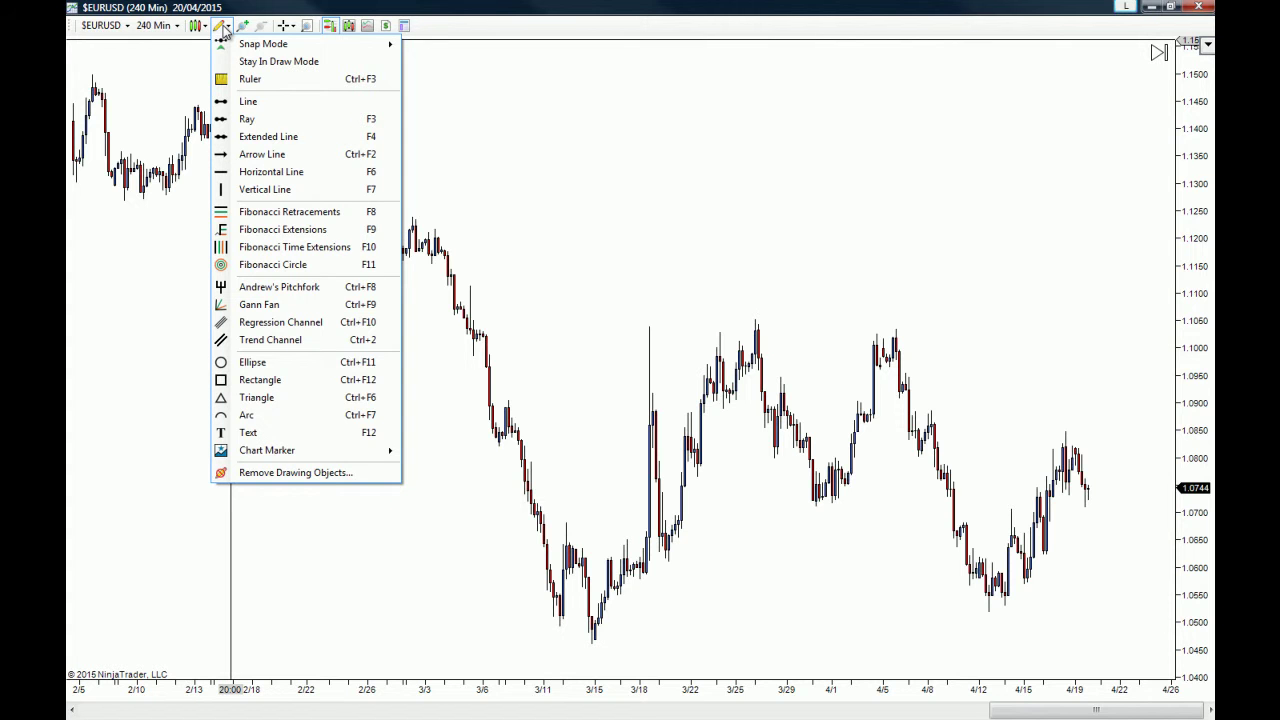
pyautogui.click(228, 27)
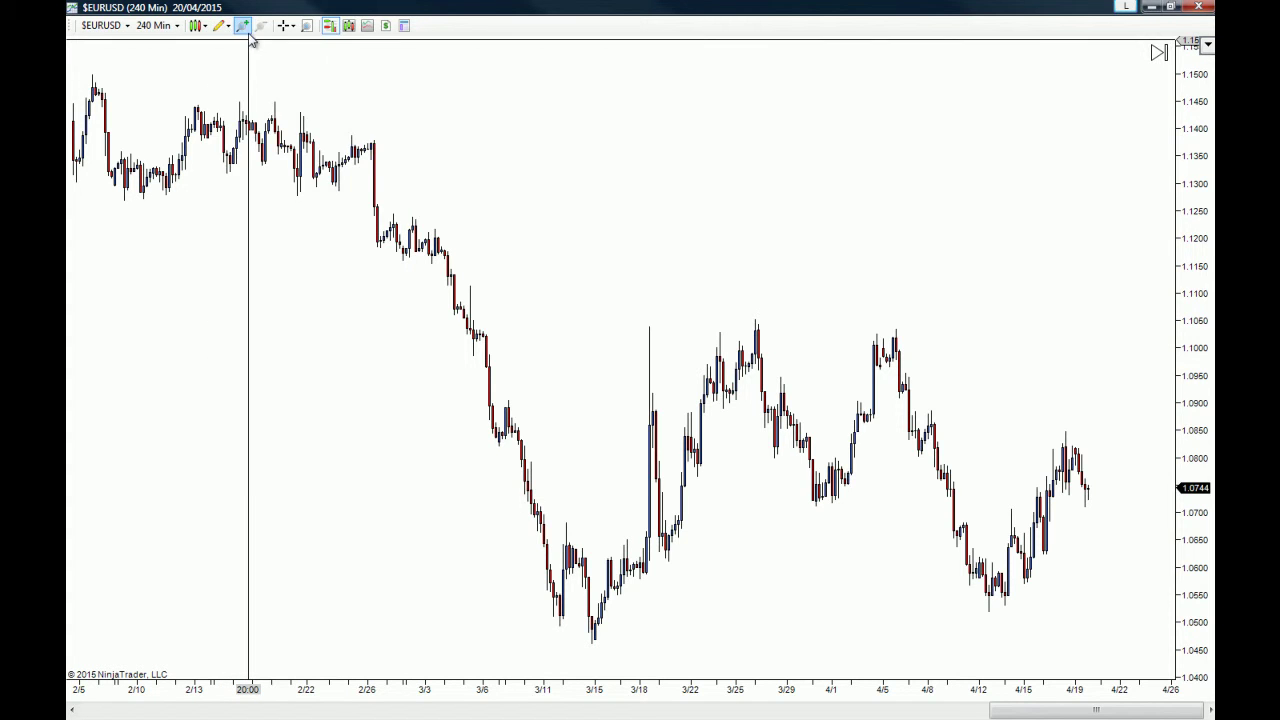
pyautogui.click(228, 27)
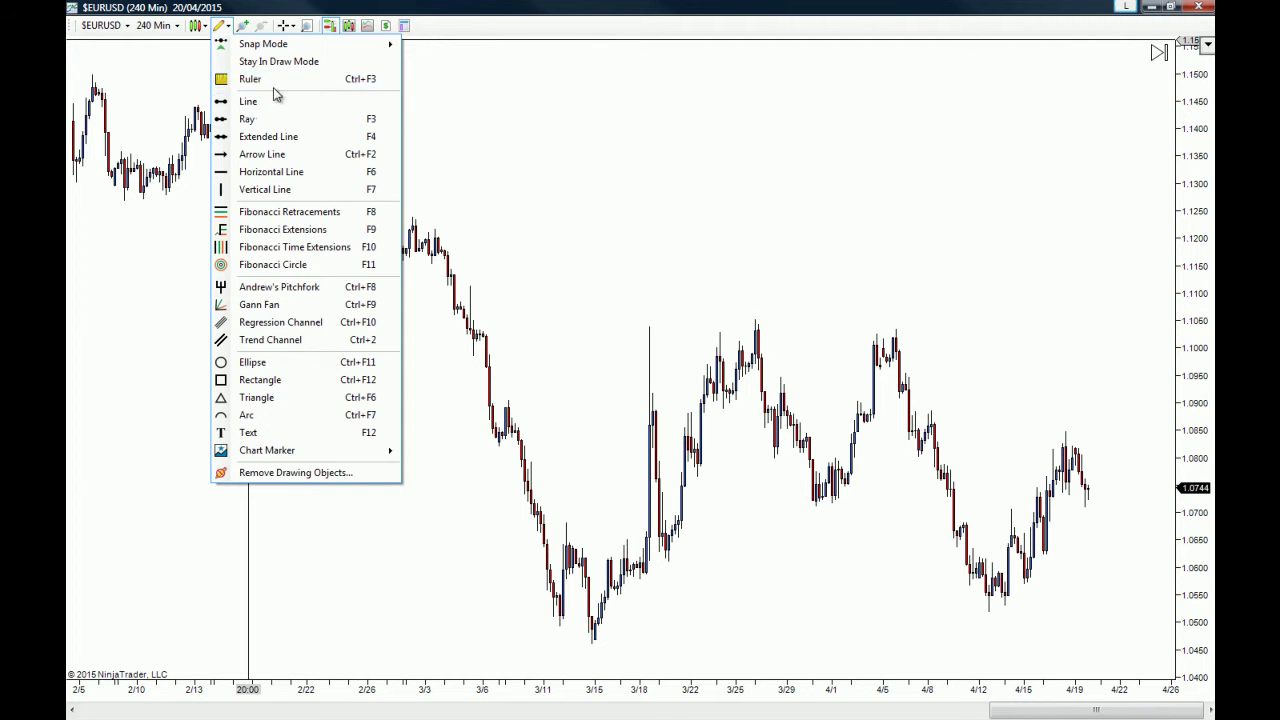
pyautogui.click(261, 86)
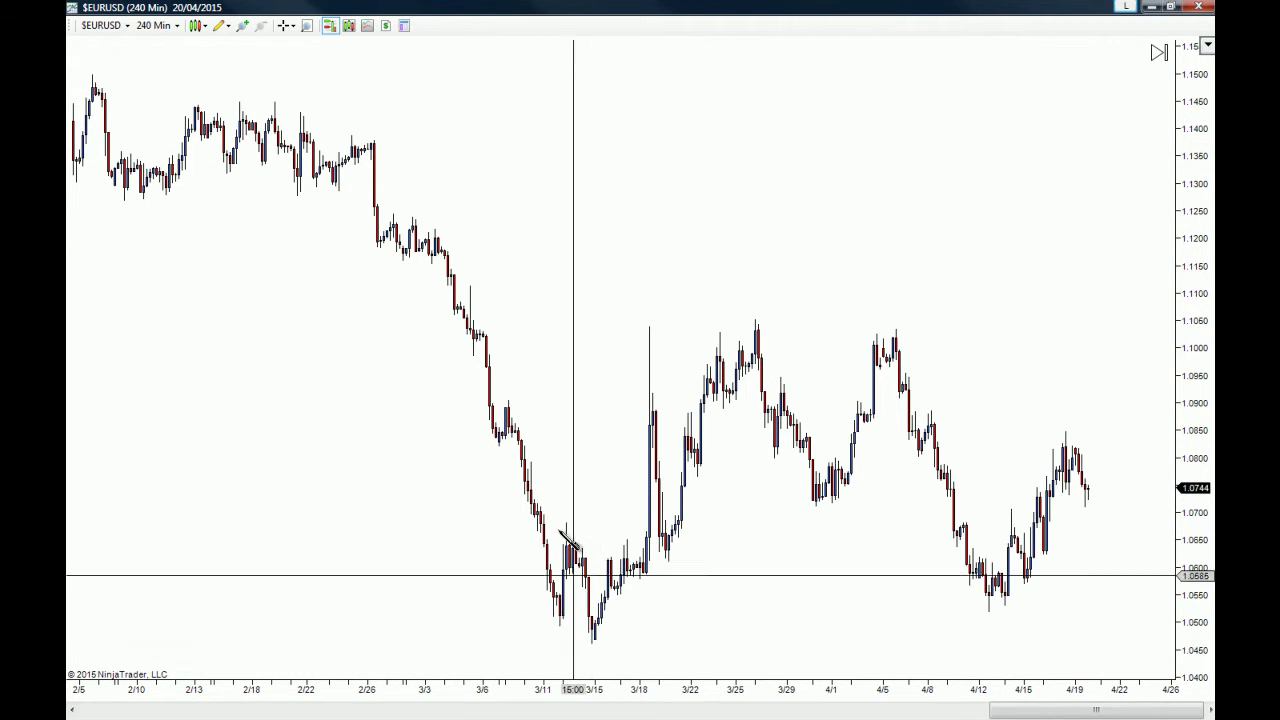
pyautogui.click(219, 28)
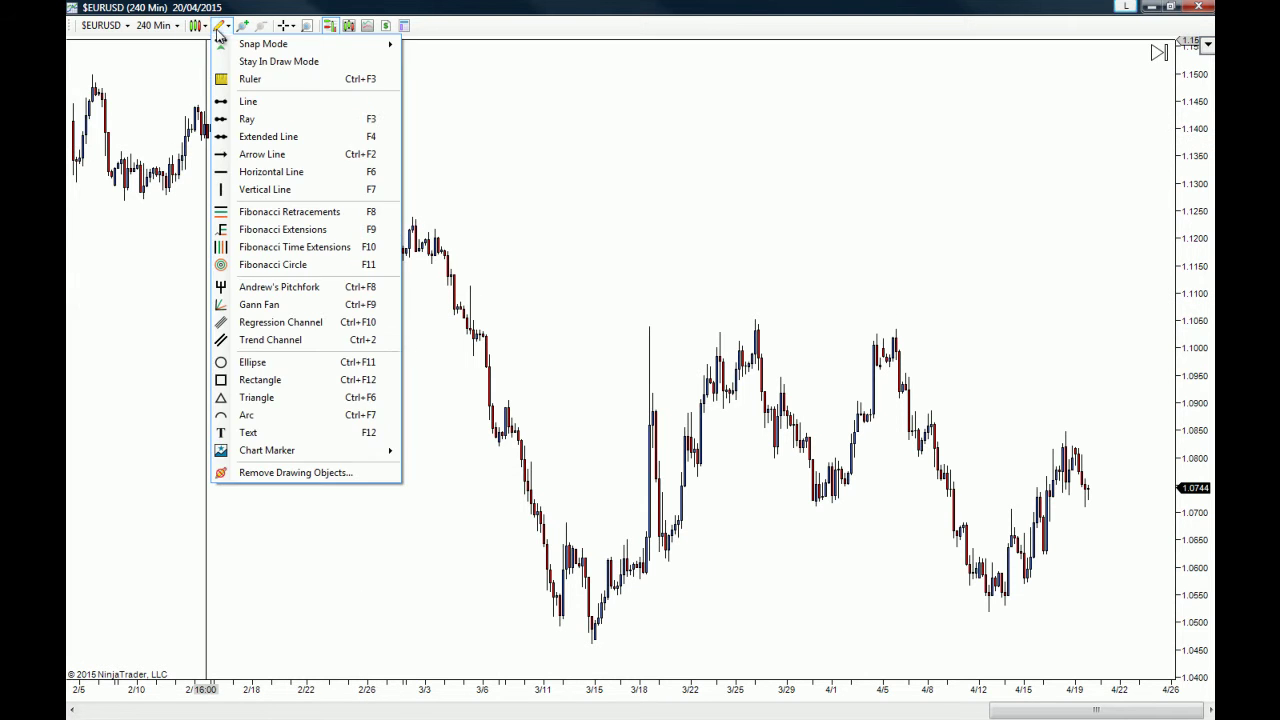
pyautogui.click(237, 79)
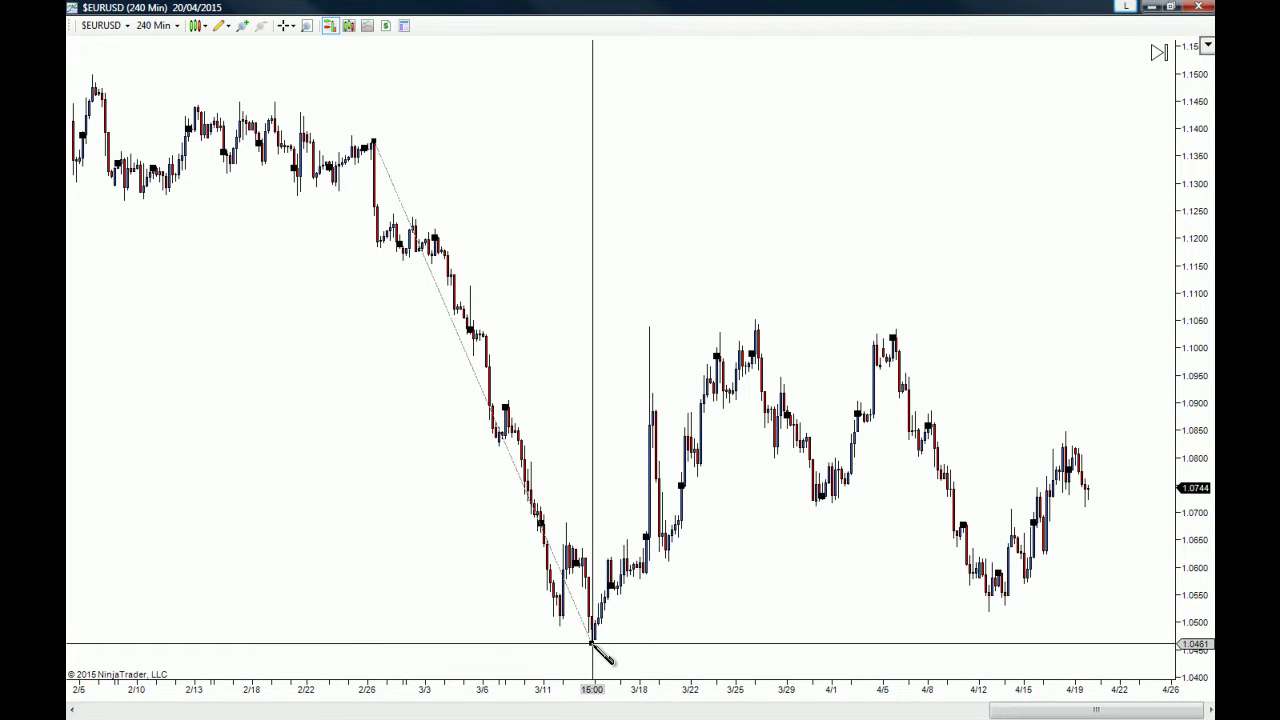
pyautogui.click(592, 643)
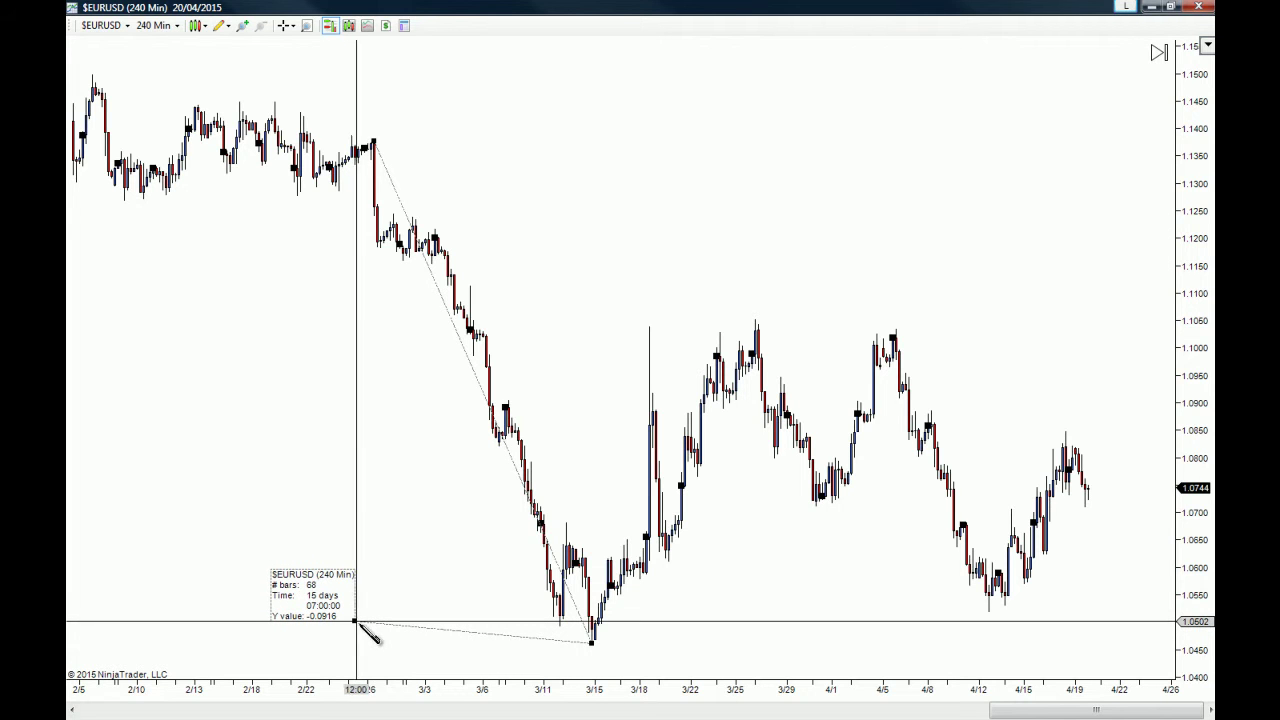
pyautogui.click(390, 557)
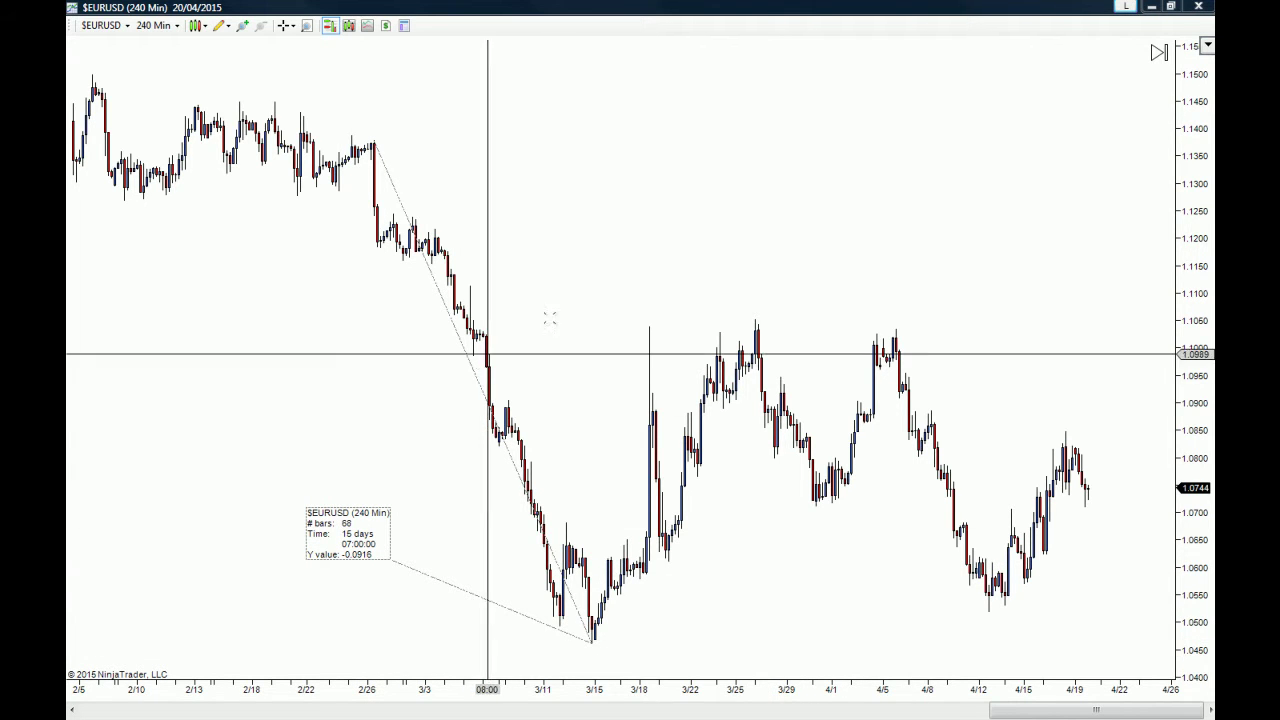
pyautogui.click(460, 339)
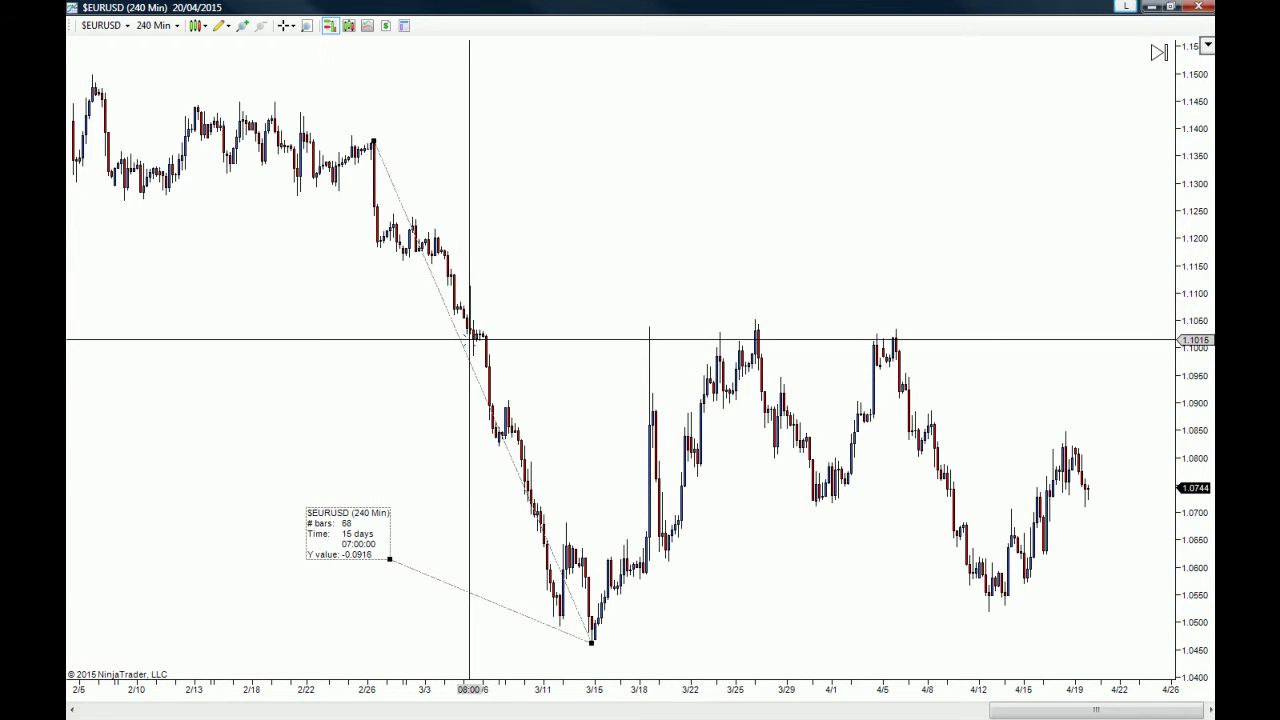
pyautogui.press('Delete')
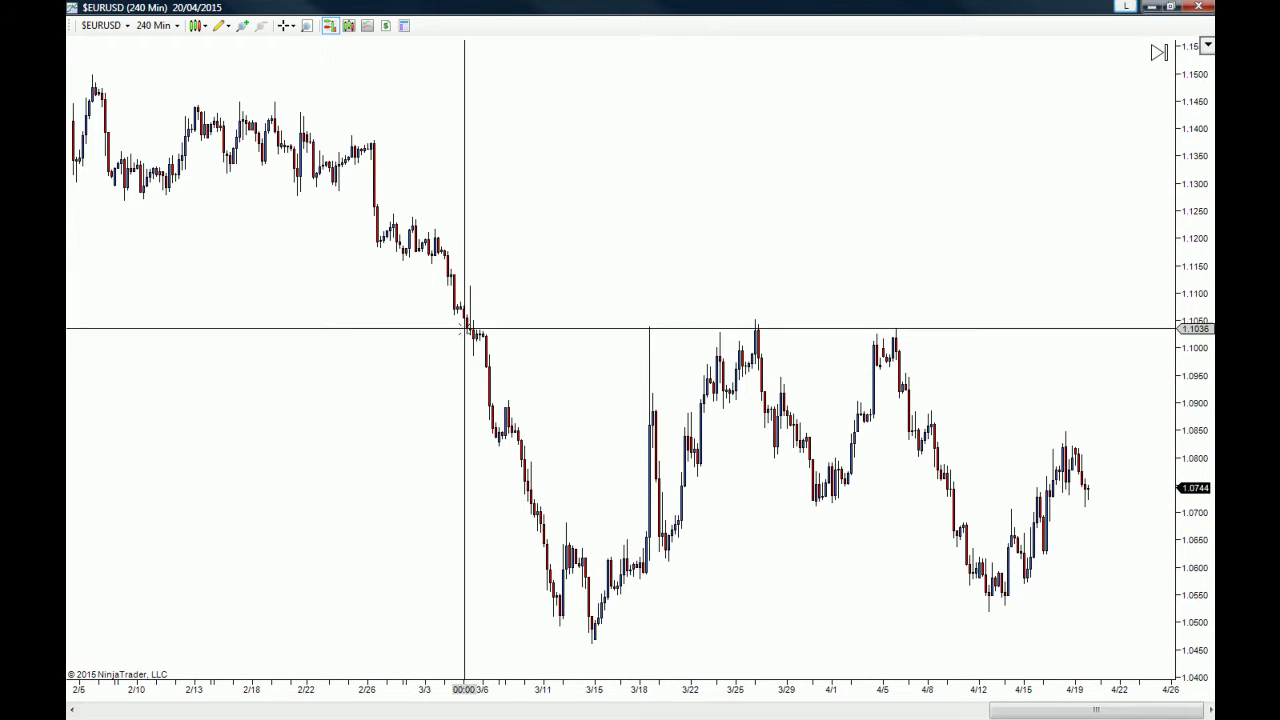
# Step: Draw a trial ruler measurement on the EURUSD chart
pyautogui.click(220, 27)
pyautogui.click(250, 79)
pyautogui.click(303, 210)
pyautogui.click(399, 462)
pyautogui.click(322, 457)
# Step: Remove the ruler from the chart and bring up the Drawing Tools list
pyautogui.rightClick(355, 348)
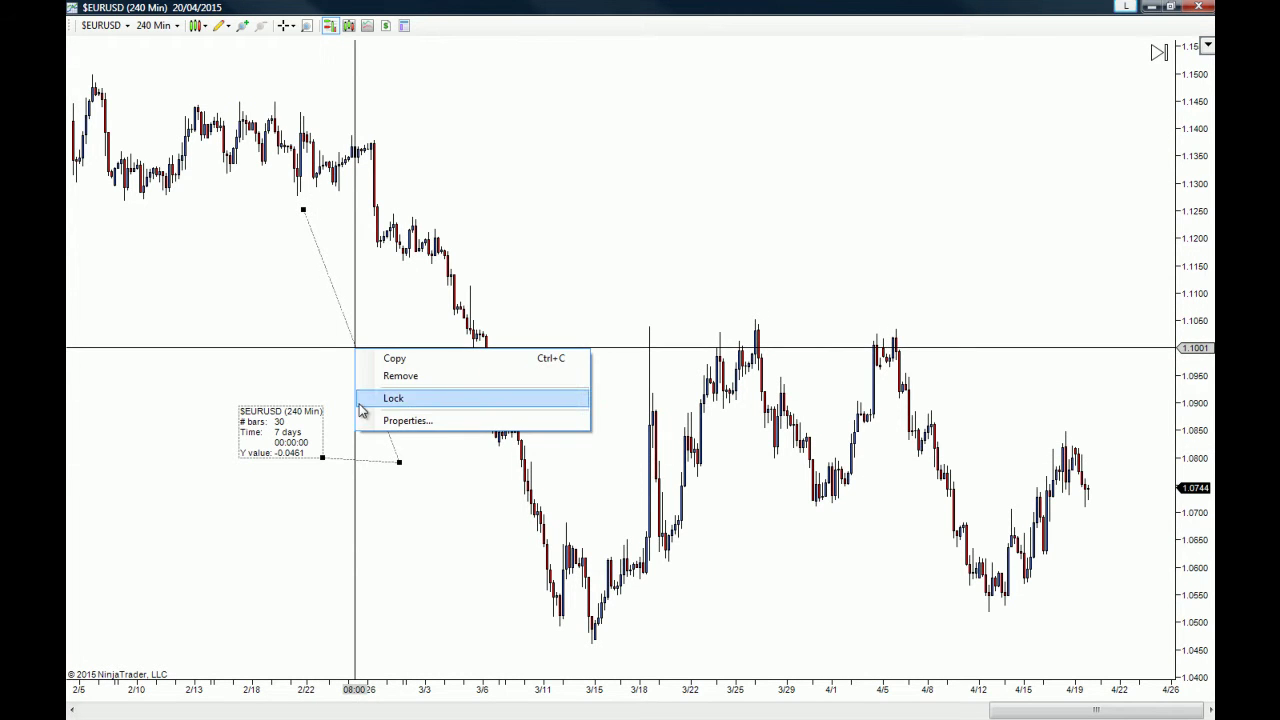
pyautogui.click(430, 378)
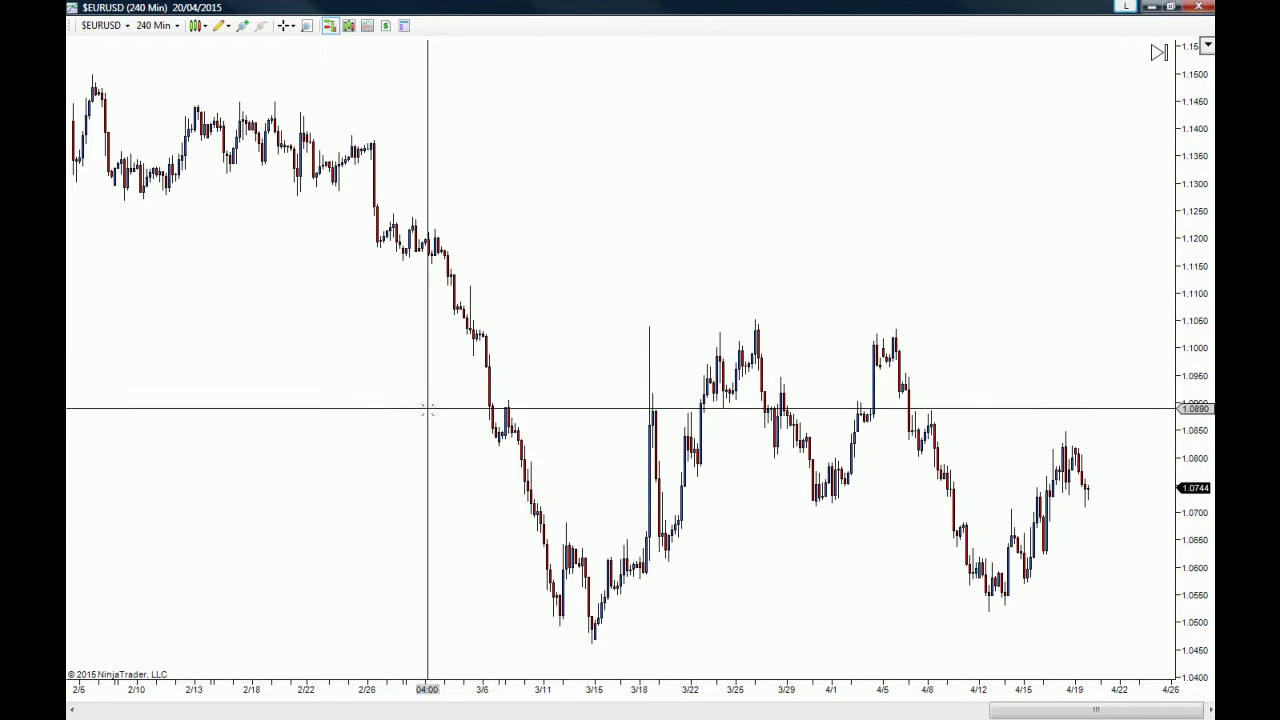
pyautogui.click(224, 27)
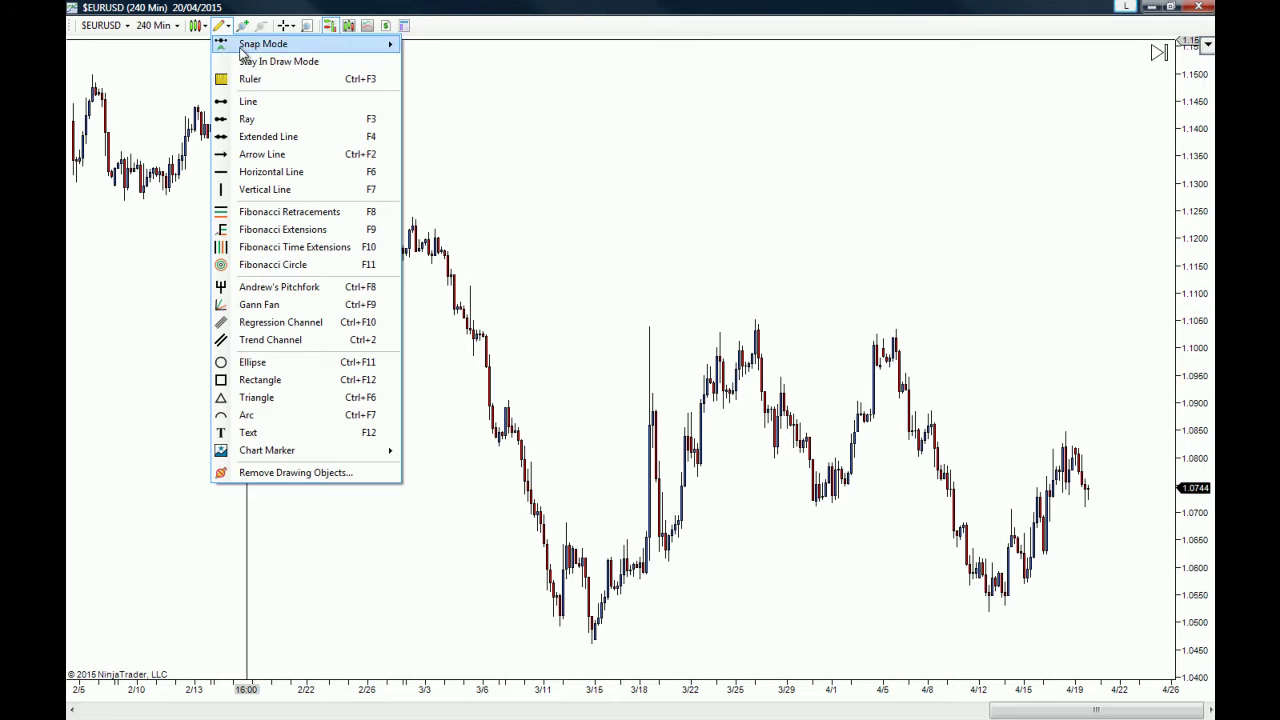
# Step: Place a horizontal line at about 1.1040 across the March highs
pyautogui.click(256, 171)
pyautogui.click(751, 326)
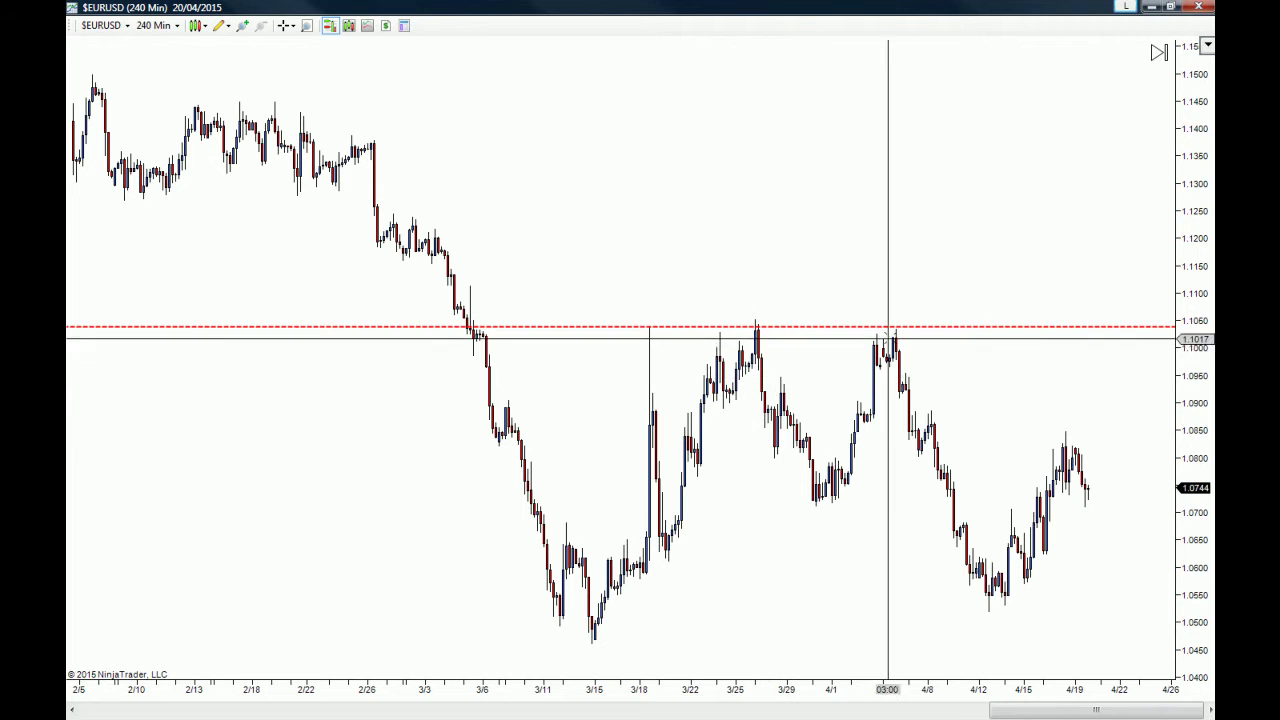
pyautogui.scroll(-2, 649, 212)
pyautogui.scroll(10, 649, 212)
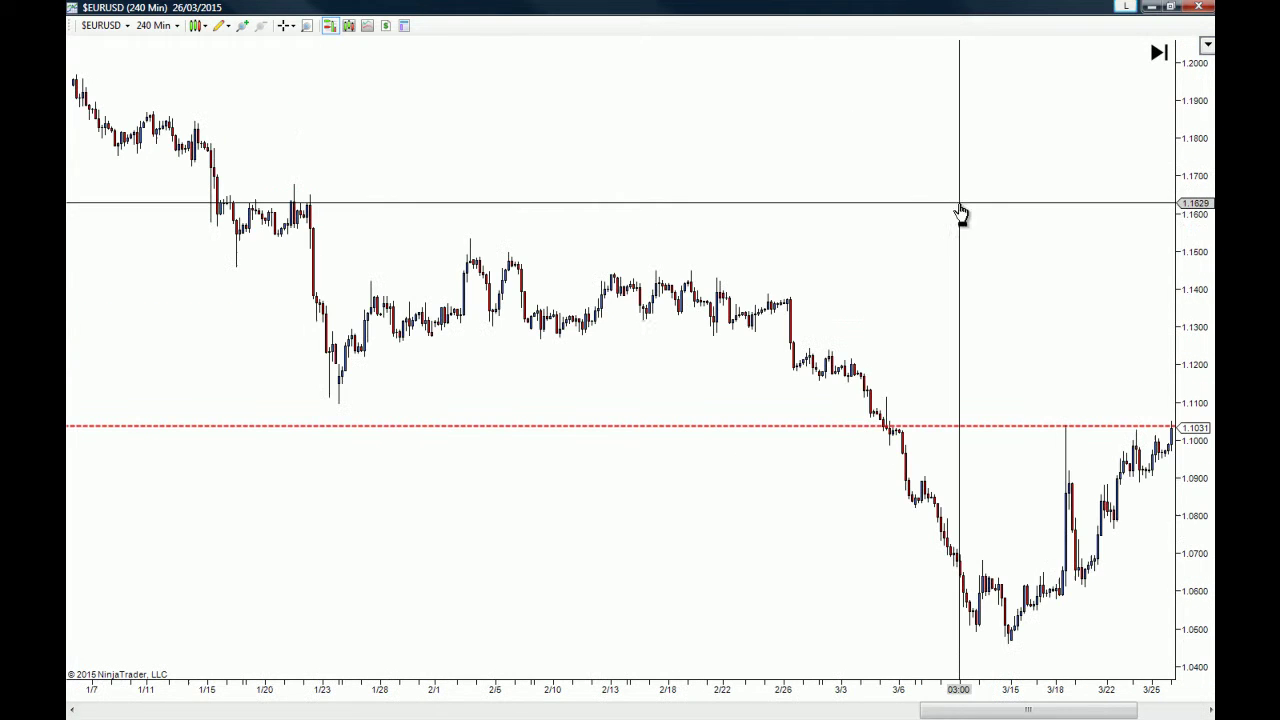
pyautogui.scroll(-10, 948, 152)
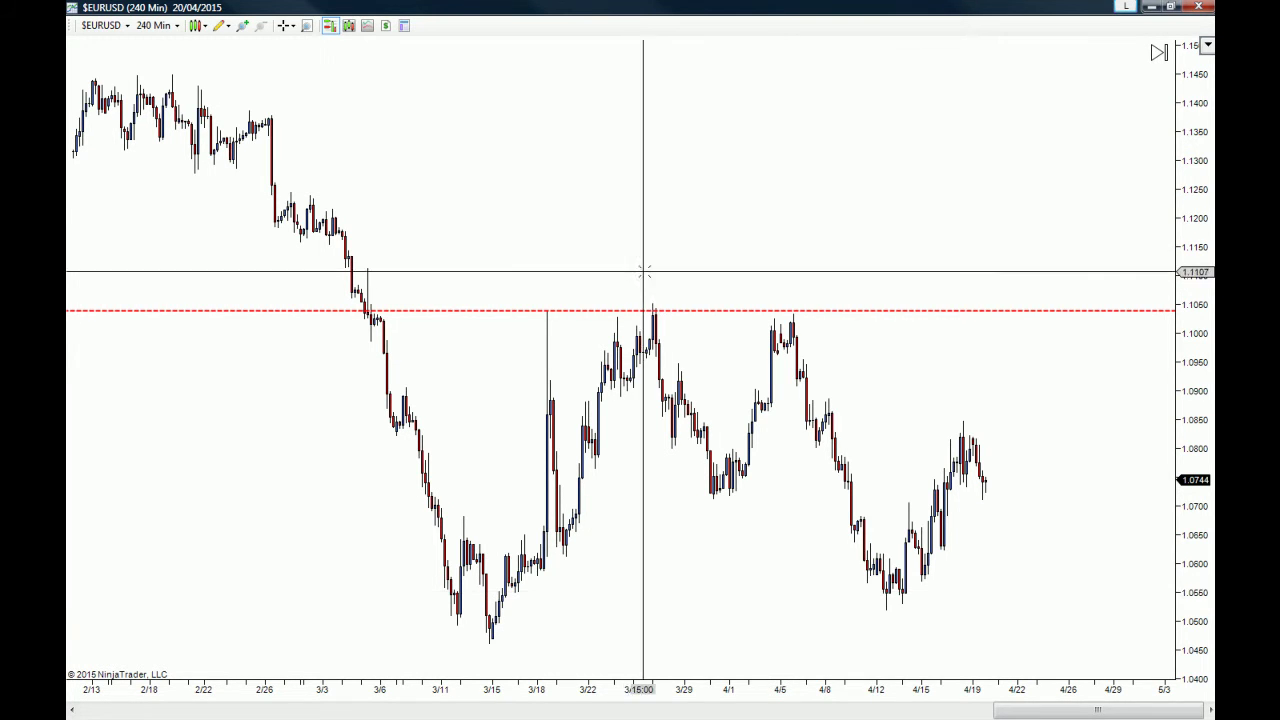
pyautogui.scroll(1, 680, 300)
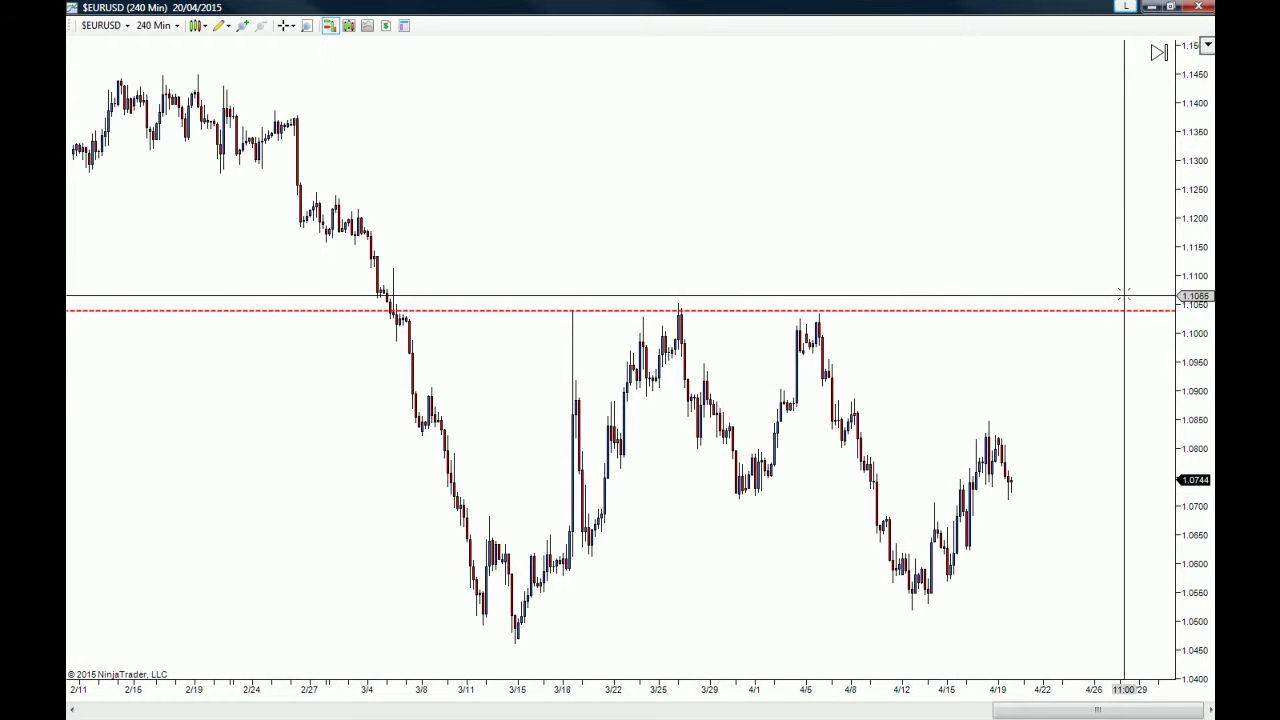
# Step: Move the red line up toward 1.1115, then back onto the March–April highs, checking its properties
pyautogui.moveTo(915, 313); pyautogui.dragTo(919, 268)
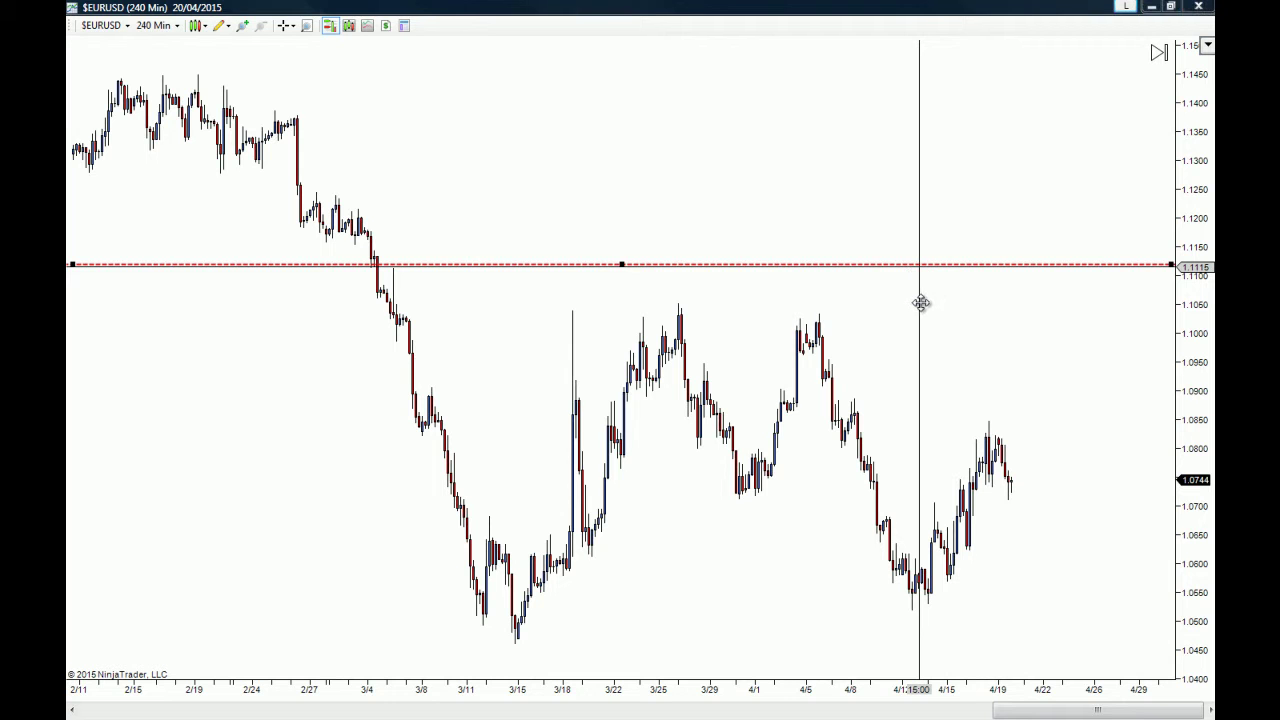
pyautogui.doubleClick(912, 309)
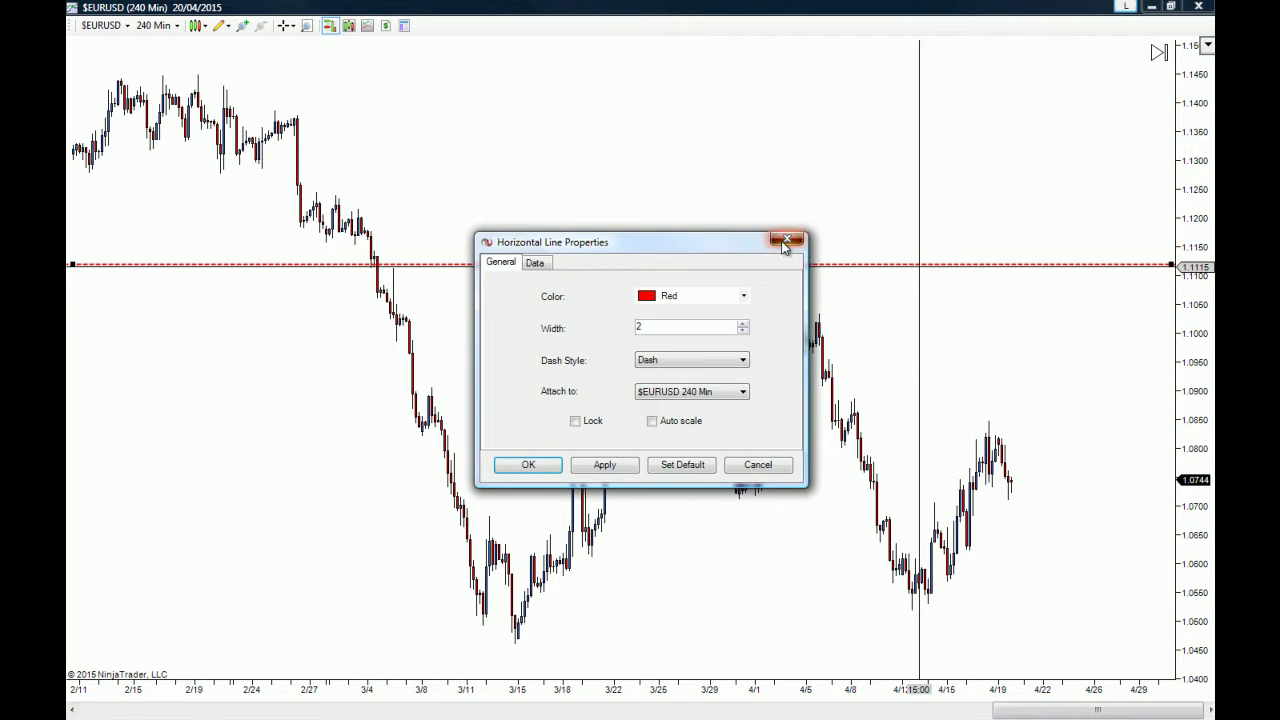
pyautogui.click(786, 241)
pyautogui.moveTo(806, 265); pyautogui.dragTo(805, 313)
pyautogui.doubleClick(838, 314)
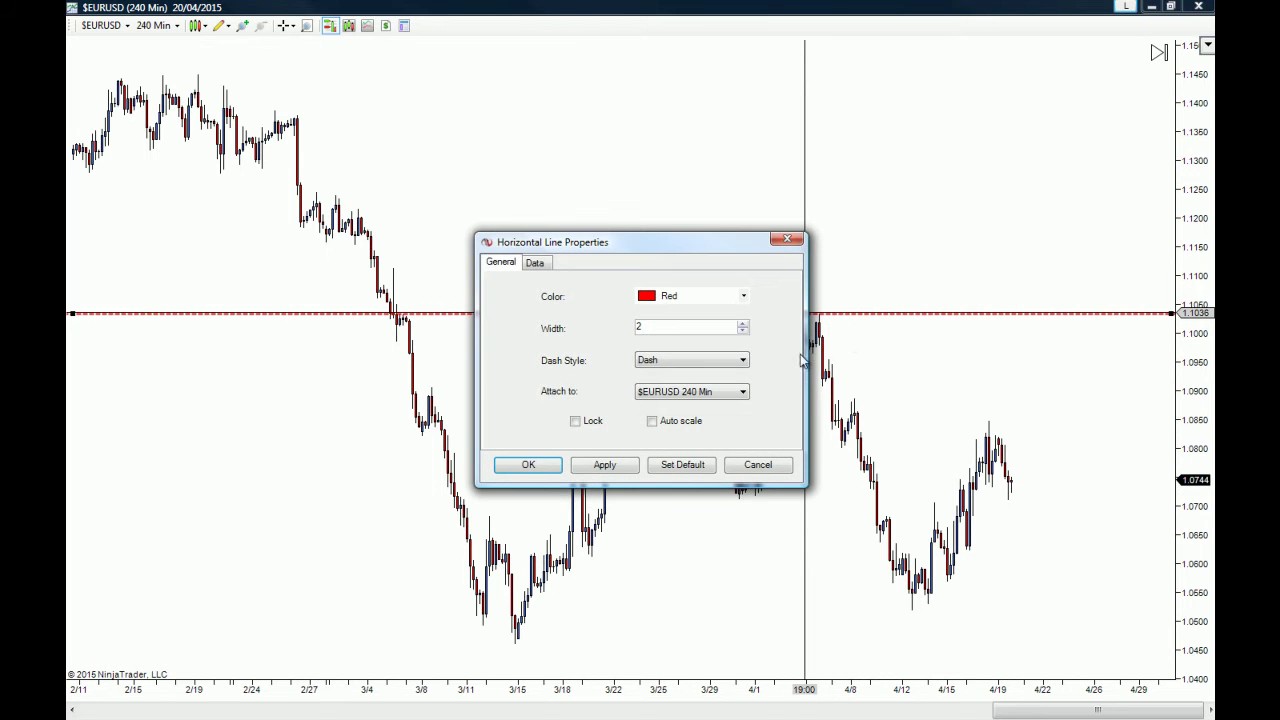
pyautogui.click(787, 238)
# Step: Lock the red dashed line at about 1.1034 and confirm its Red, width 2, Dash settings
pyautogui.rightClick(778, 314)
pyautogui.click(768, 314)
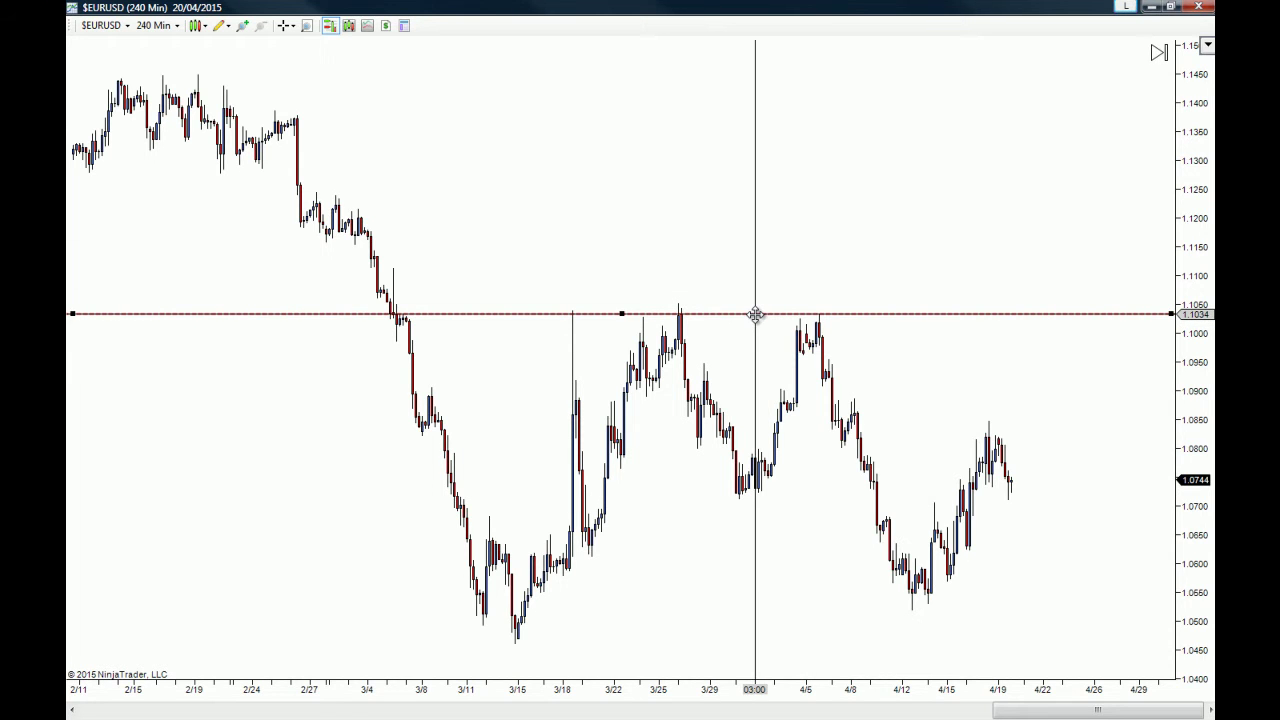
pyautogui.rightClick(756, 315)
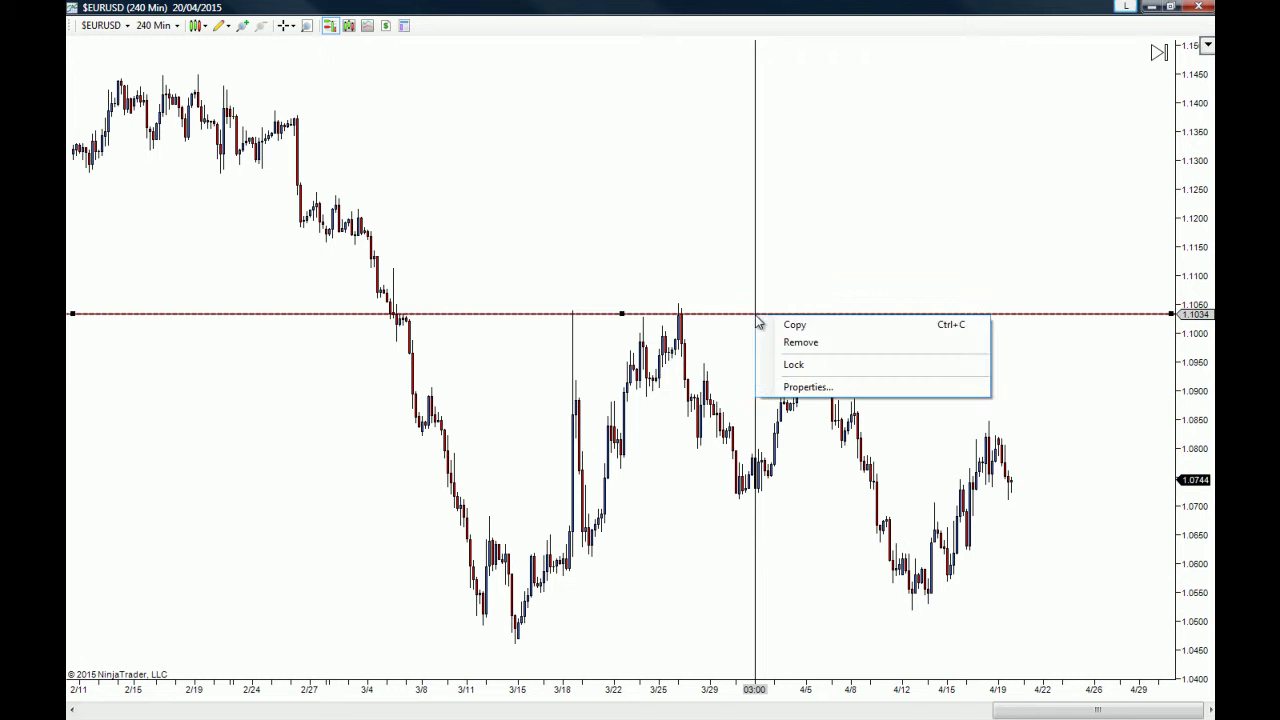
pyautogui.click(800, 366)
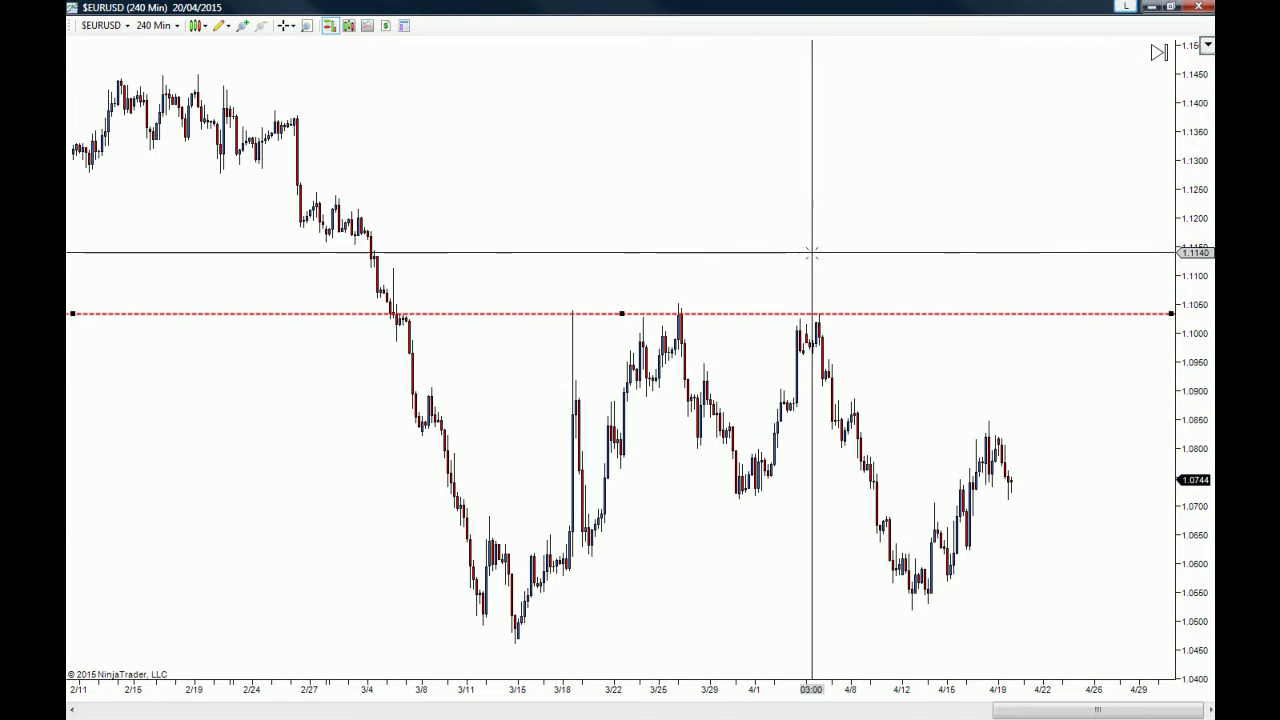
pyautogui.doubleClick(800, 315)
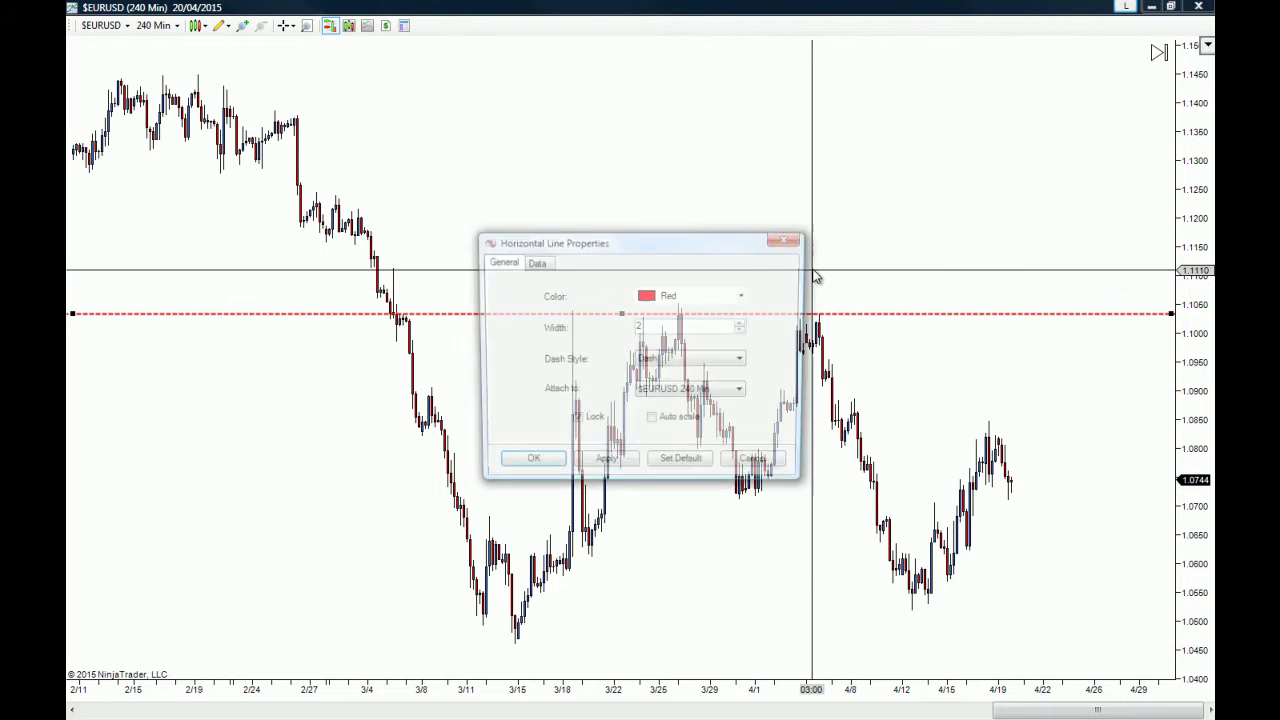
pyautogui.click(788, 234)
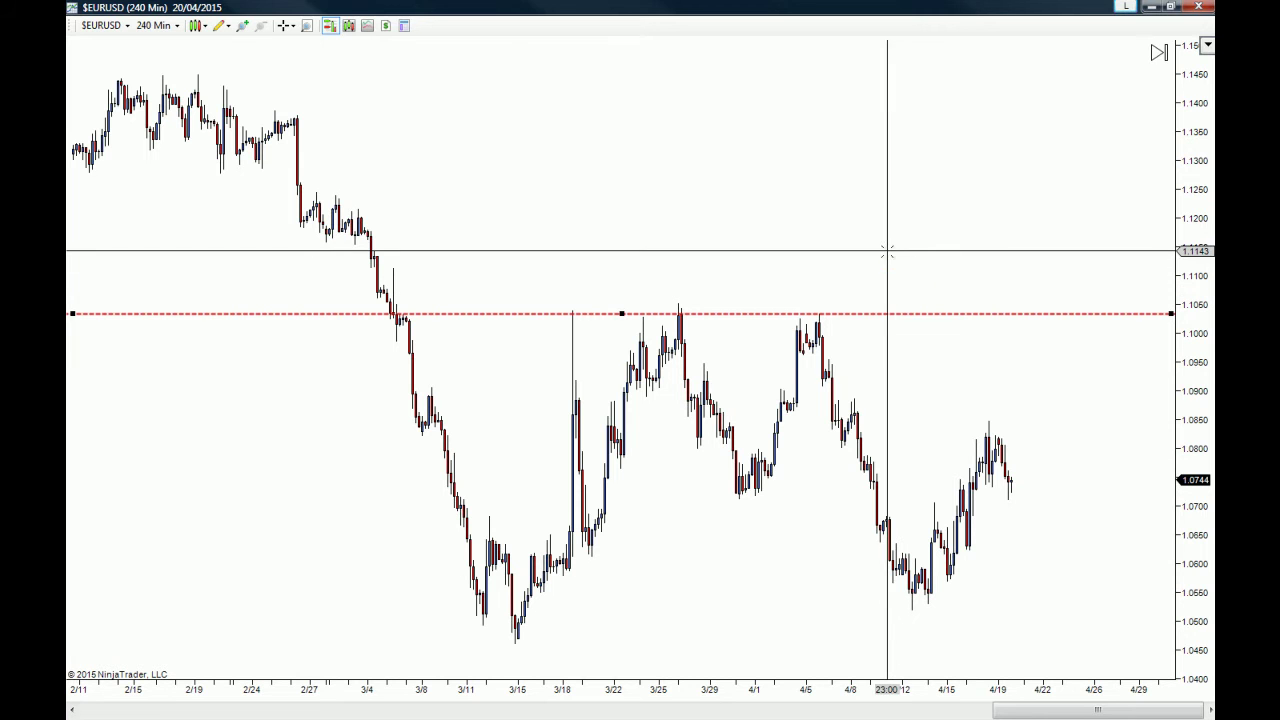
pyautogui.click(568, 350)
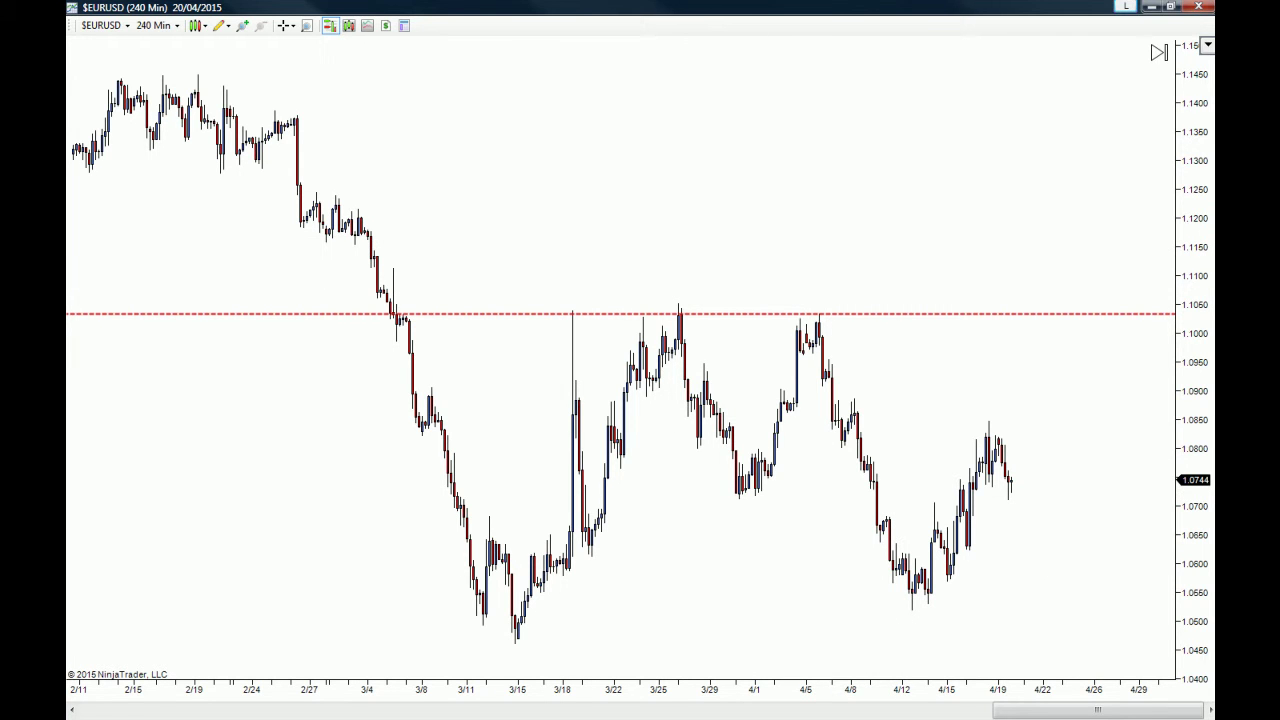
# Step: Select the red horizontal resistance line and remove it from the chart
pyautogui.moveTo(729, 614); pyautogui.dragTo(746, 606)
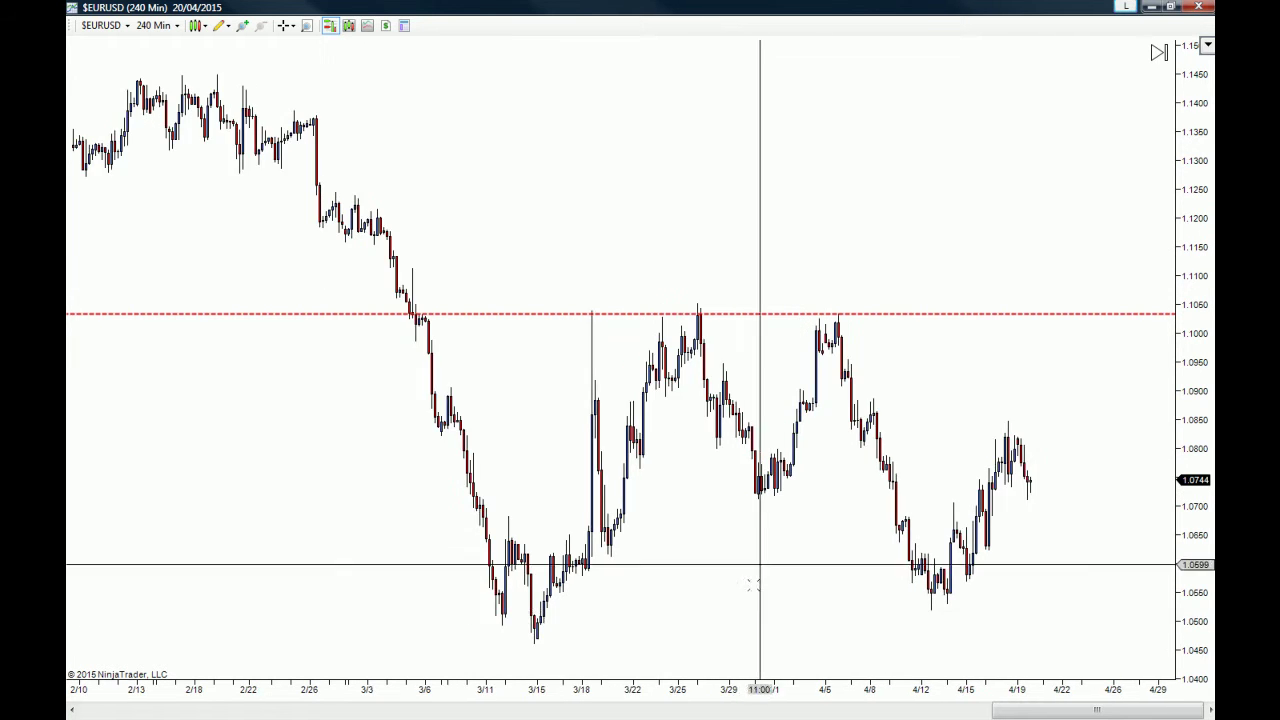
pyautogui.rightClick(767, 316)
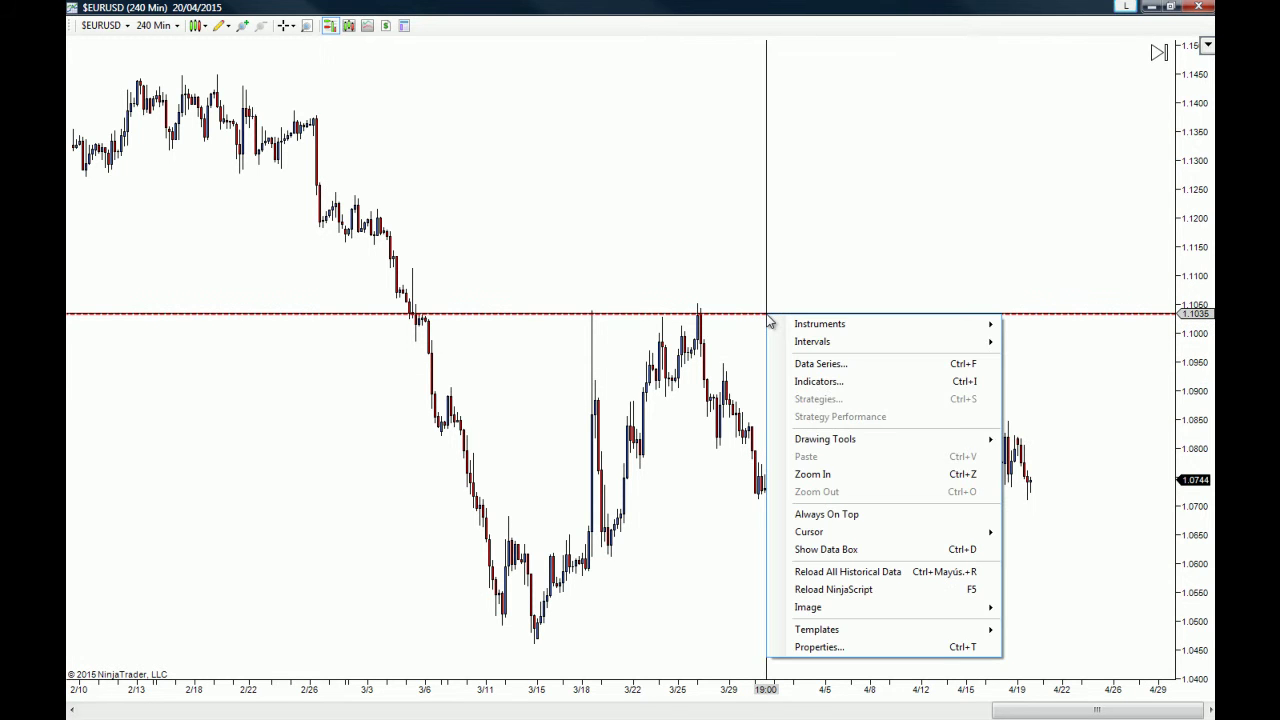
pyautogui.click(737, 314)
pyautogui.rightClick(735, 315)
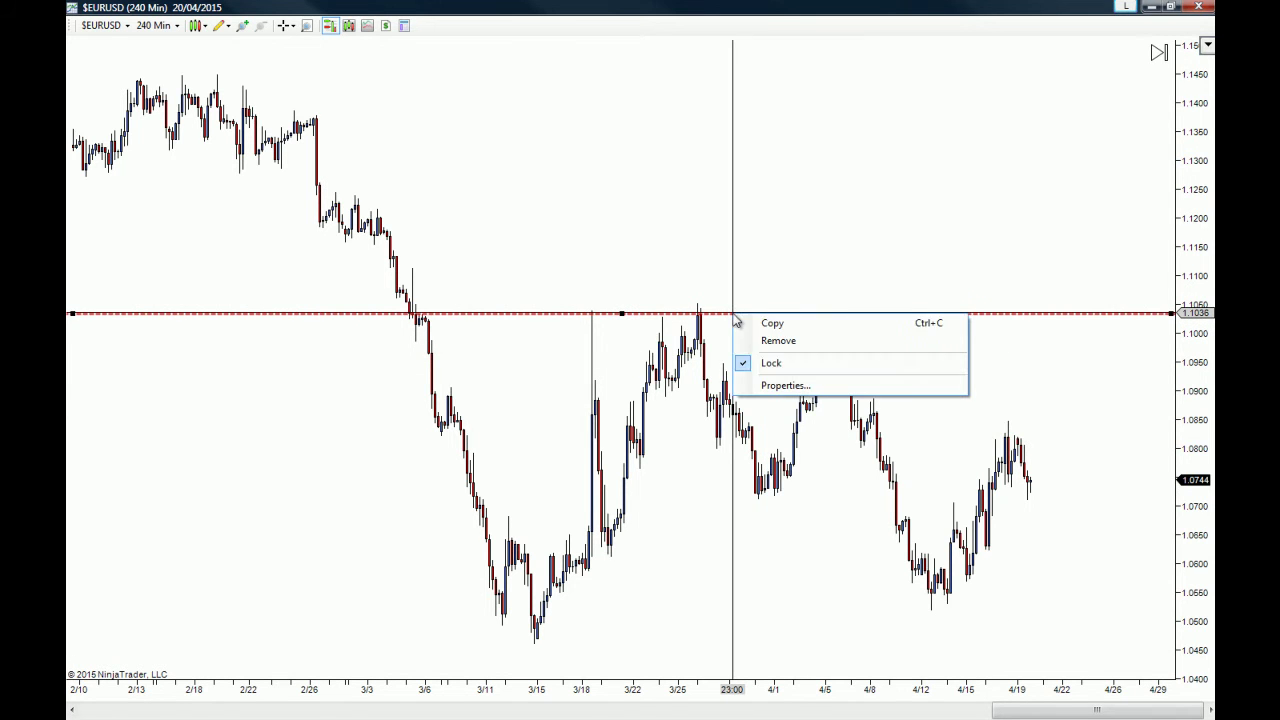
pyautogui.click(813, 341)
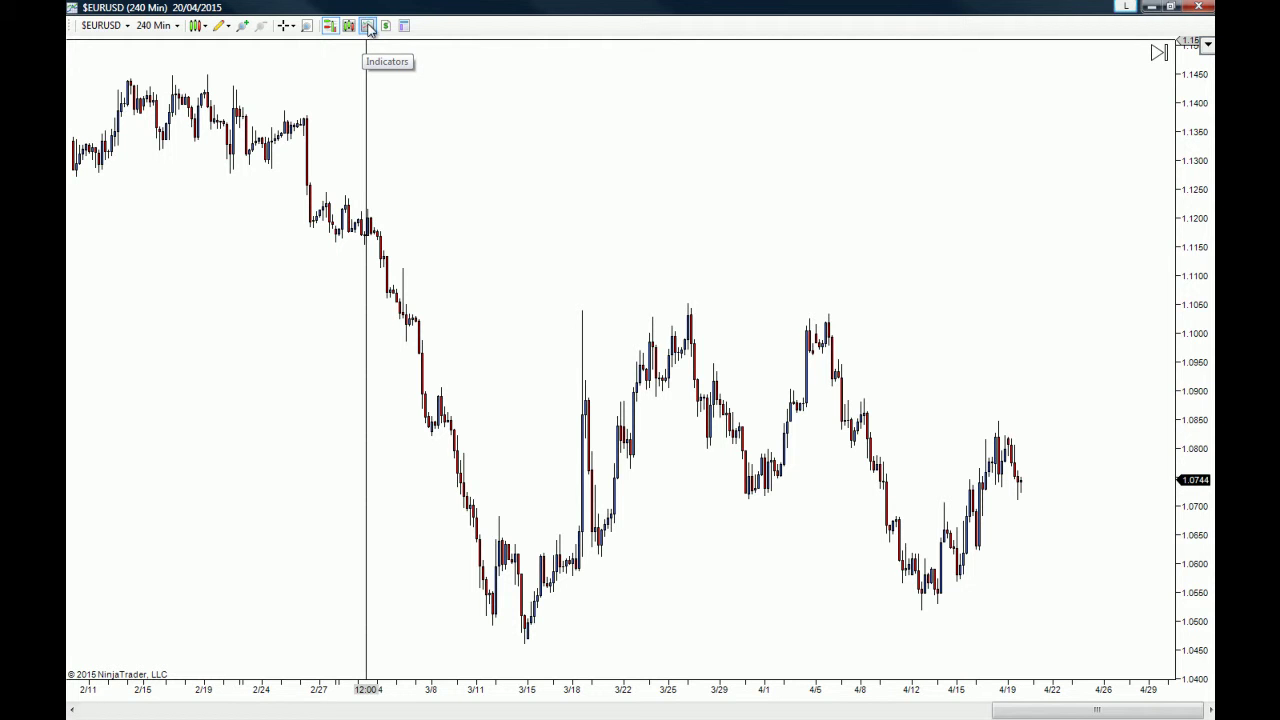
# Step: Open the Indicators dialog and preview the AroonOscillator and BarTimer settings
pyautogui.click(368, 27)
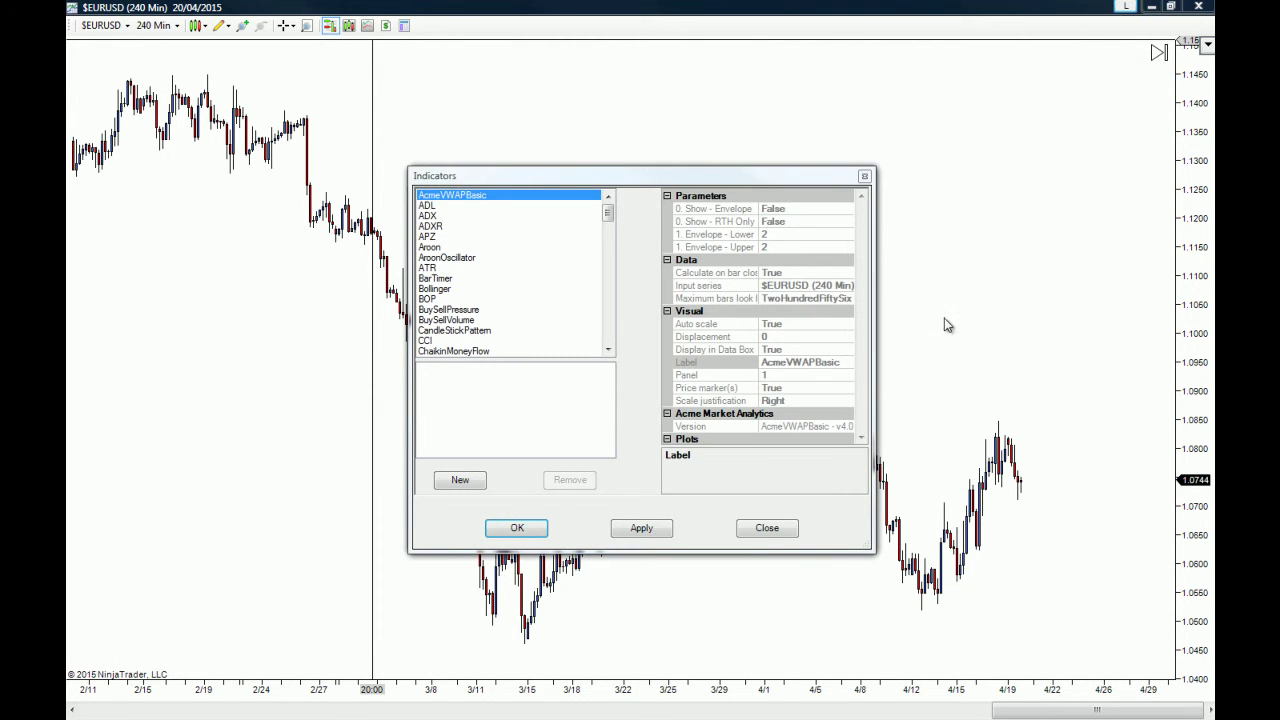
pyautogui.click(470, 258)
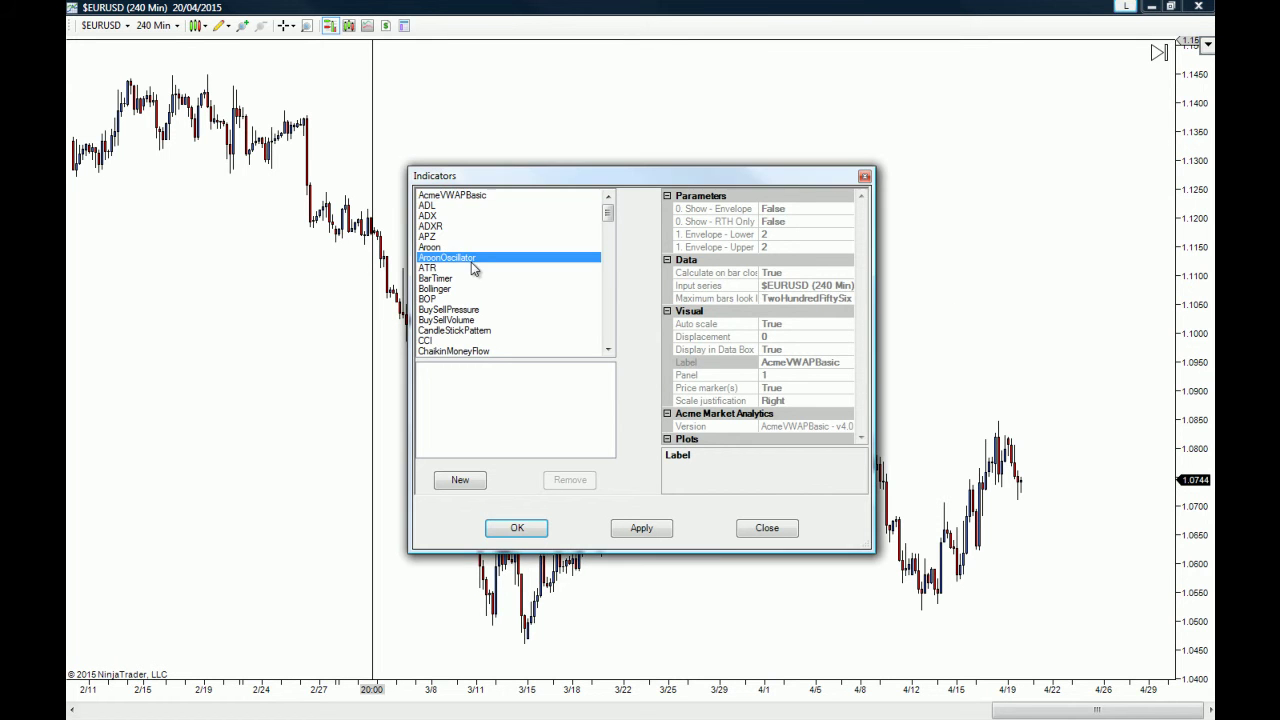
pyautogui.click(480, 195)
pyautogui.moveTo(607, 213)
pyautogui.mouseDown()
pyautogui.moveTo(611, 273)
pyautogui.moveTo(613, 213)
pyautogui.mouseUp()
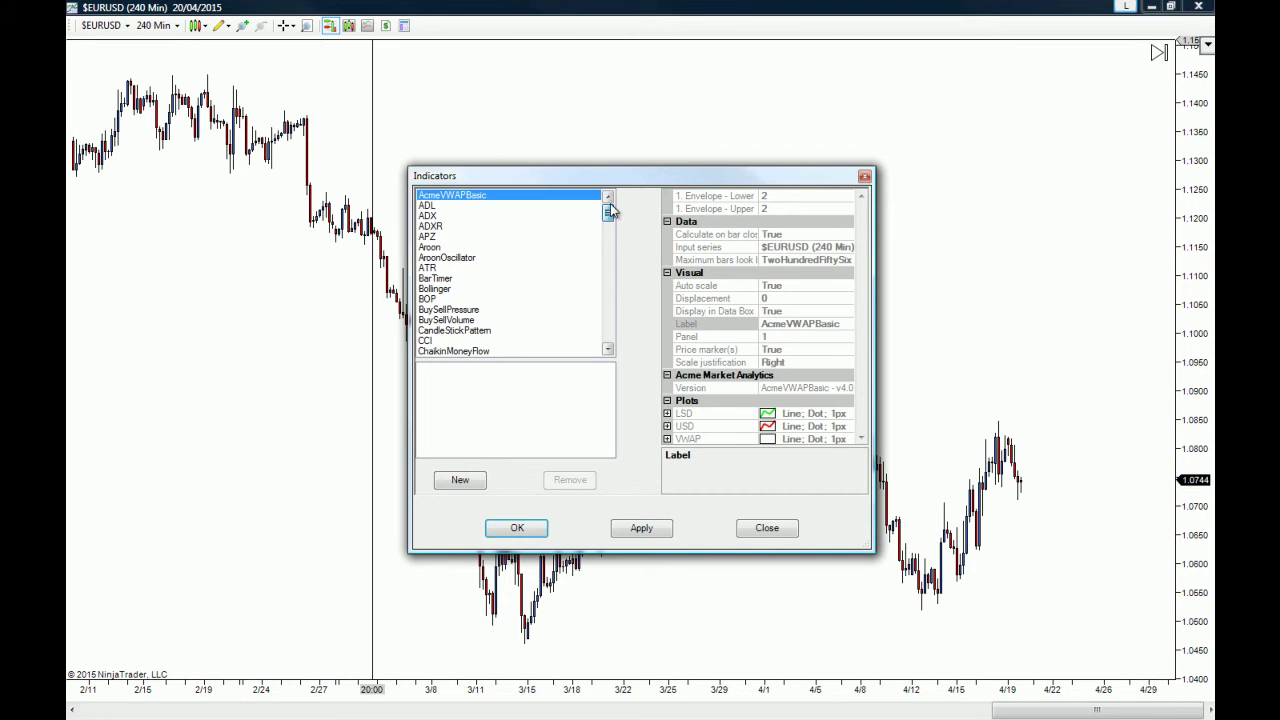
pyautogui.click(528, 278)
pyautogui.scroll(-4, 530, 278)
pyautogui.scroll(3, 527, 286)
pyautogui.scroll(-3, 520, 295)
# Step: Jump through the list past ConstantLines, OBV and PPO and select Stochastics
pyautogui.click(456, 302)
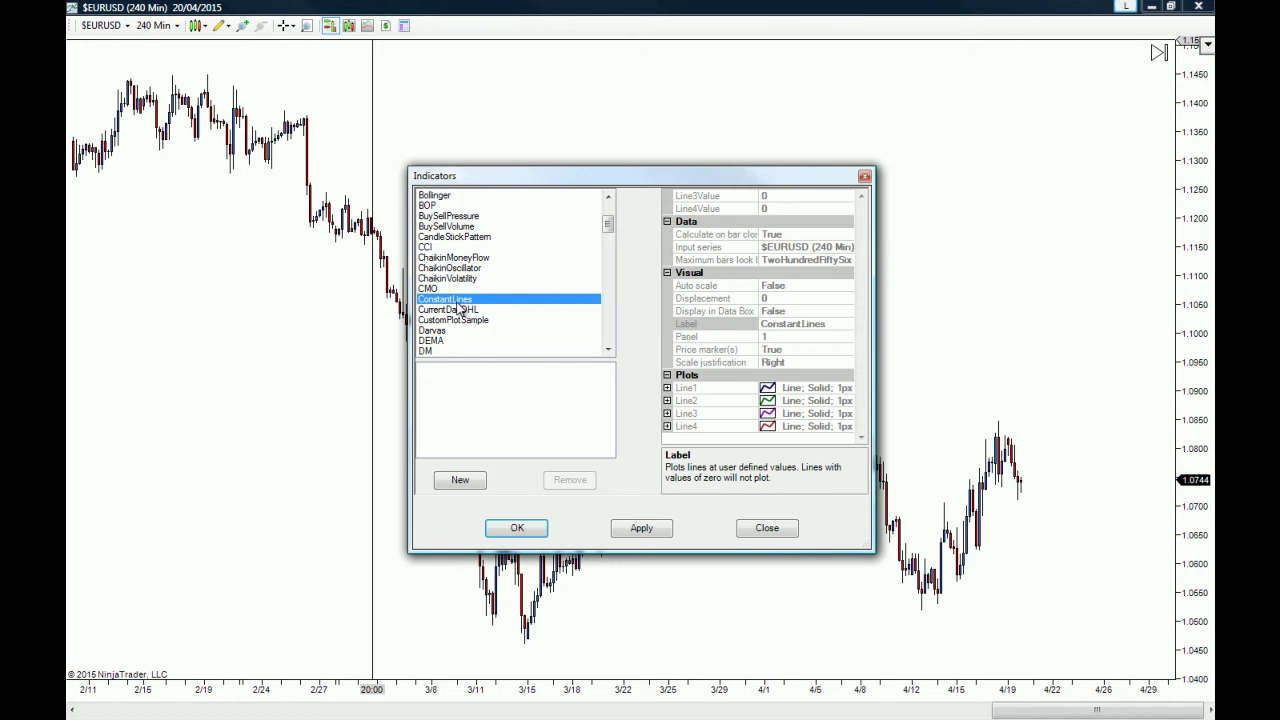
pyautogui.press('s')
pyautogui.press('o')
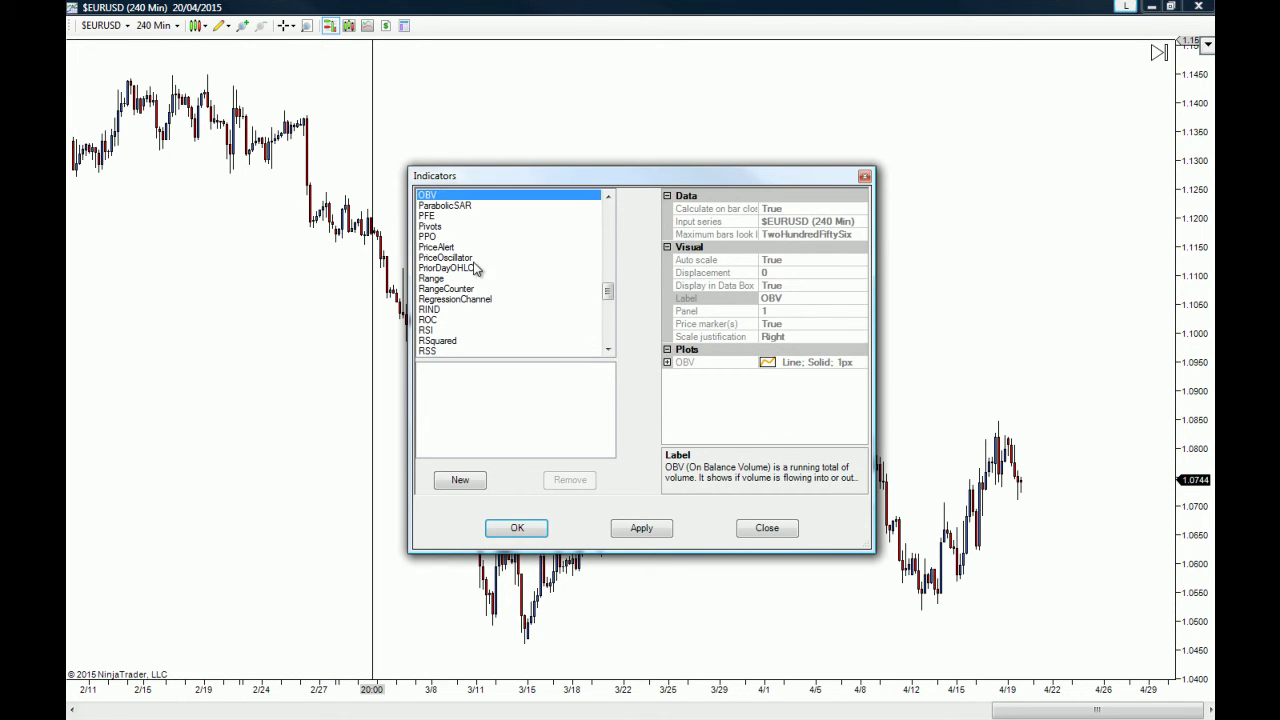
pyautogui.press('p')
pyautogui.press('p')
pyautogui.moveTo(606, 289); pyautogui.dragTo(607, 312)
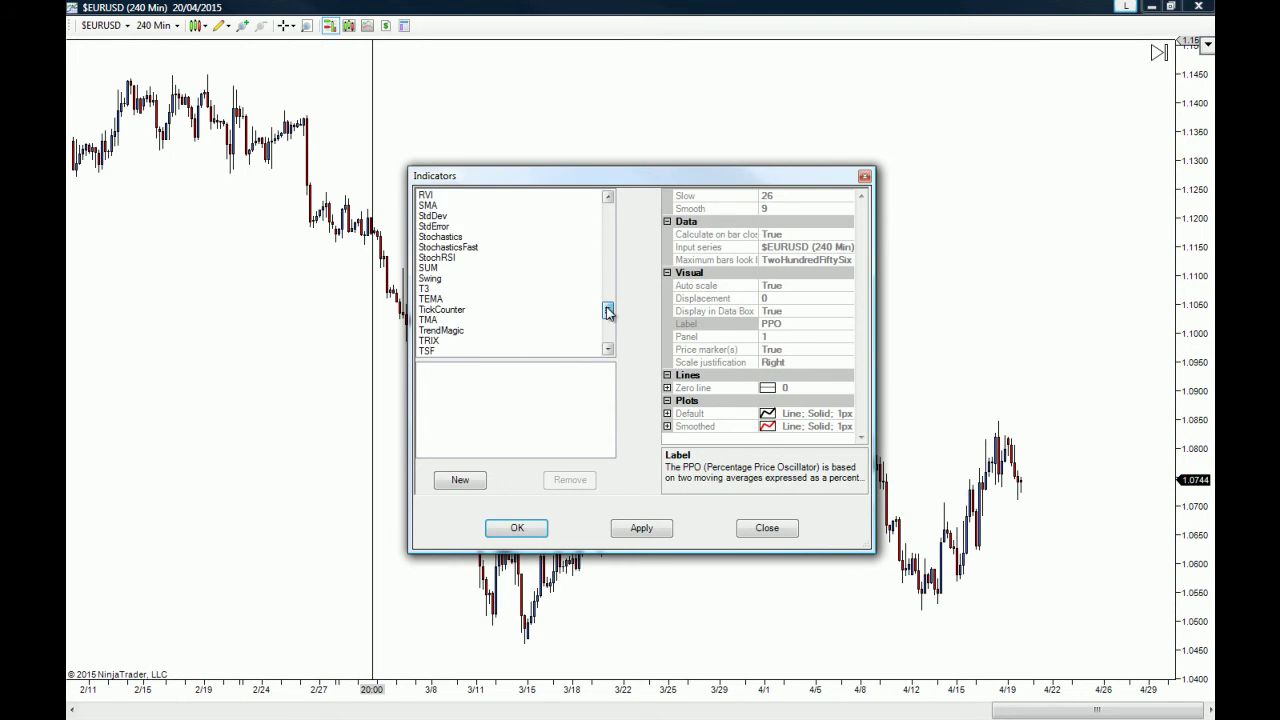
pyautogui.click(455, 240)
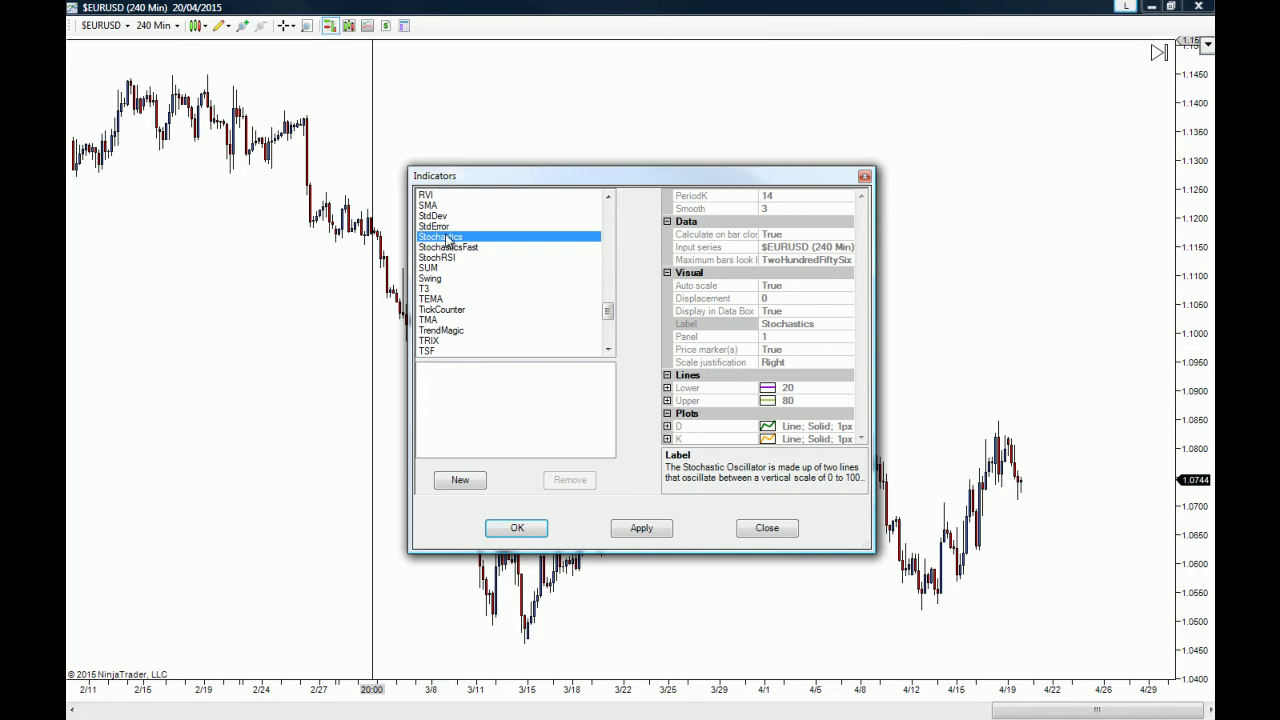
# Step: Add Stochastics as a new indicator with PeriodD 3 and PeriodK 9
pyautogui.click(459, 481)
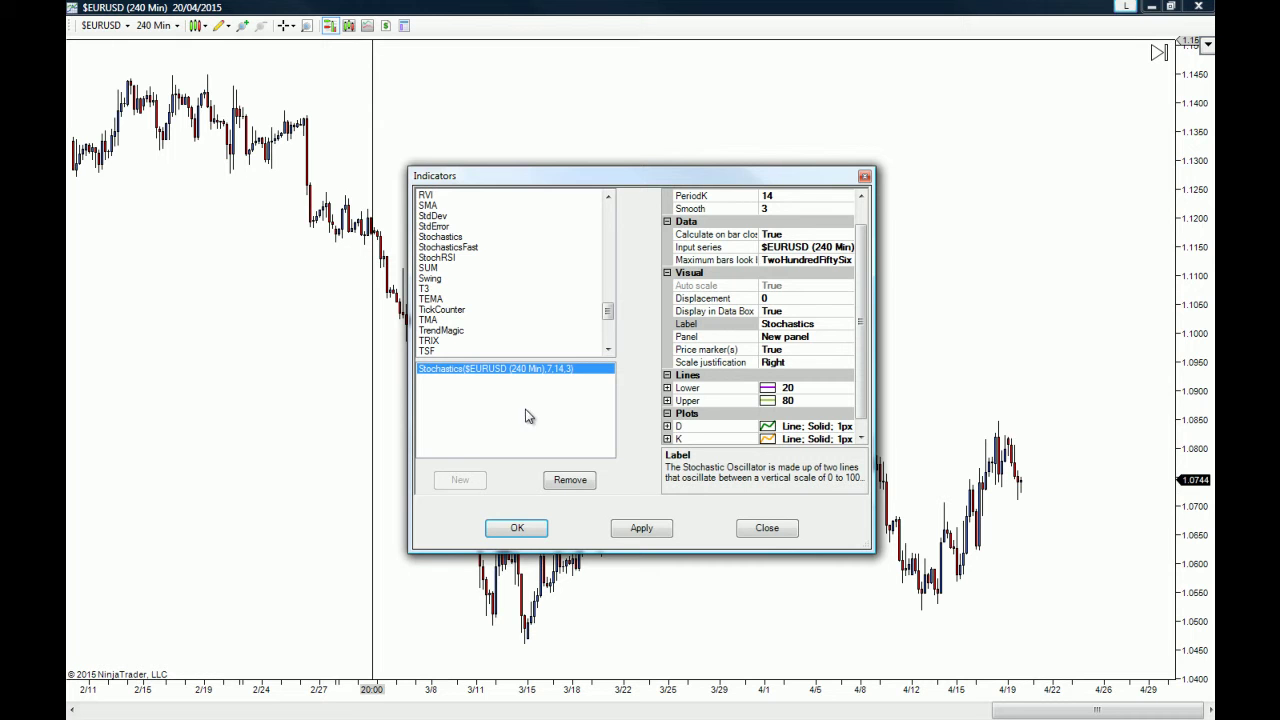
pyautogui.scroll(2, 860, 200)
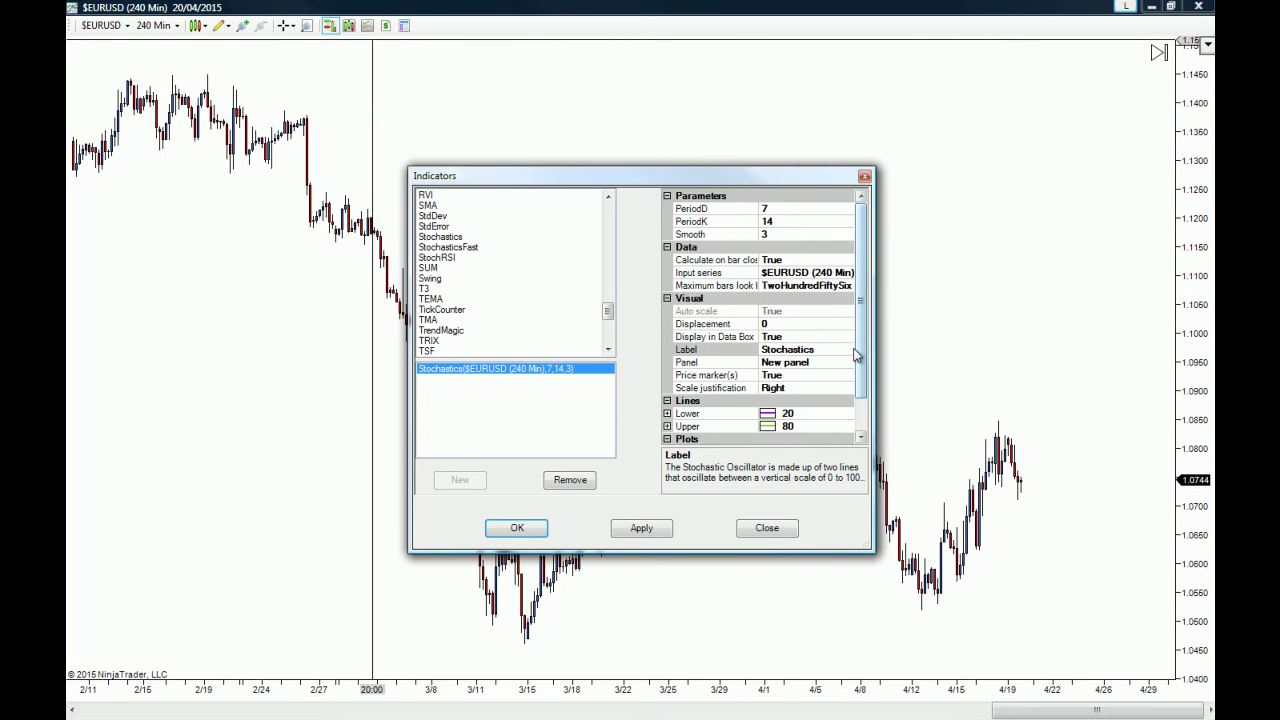
pyautogui.click(788, 208)
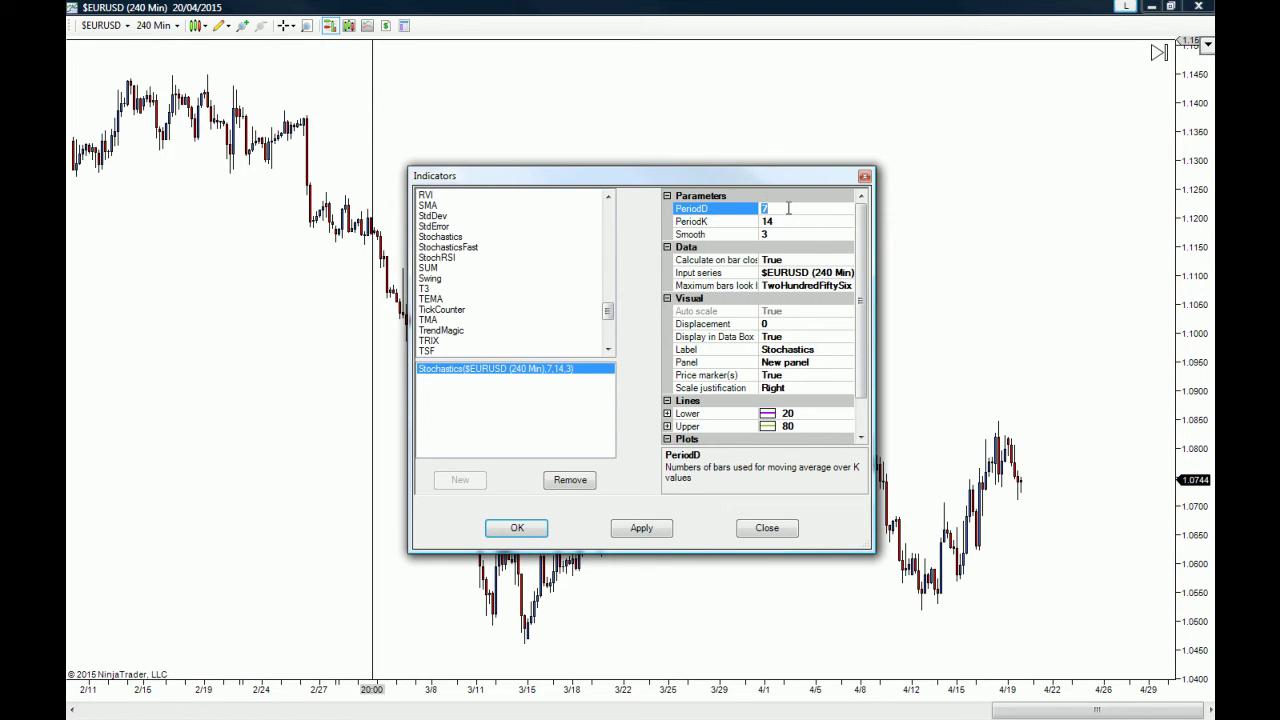
pyautogui.click(788, 221)
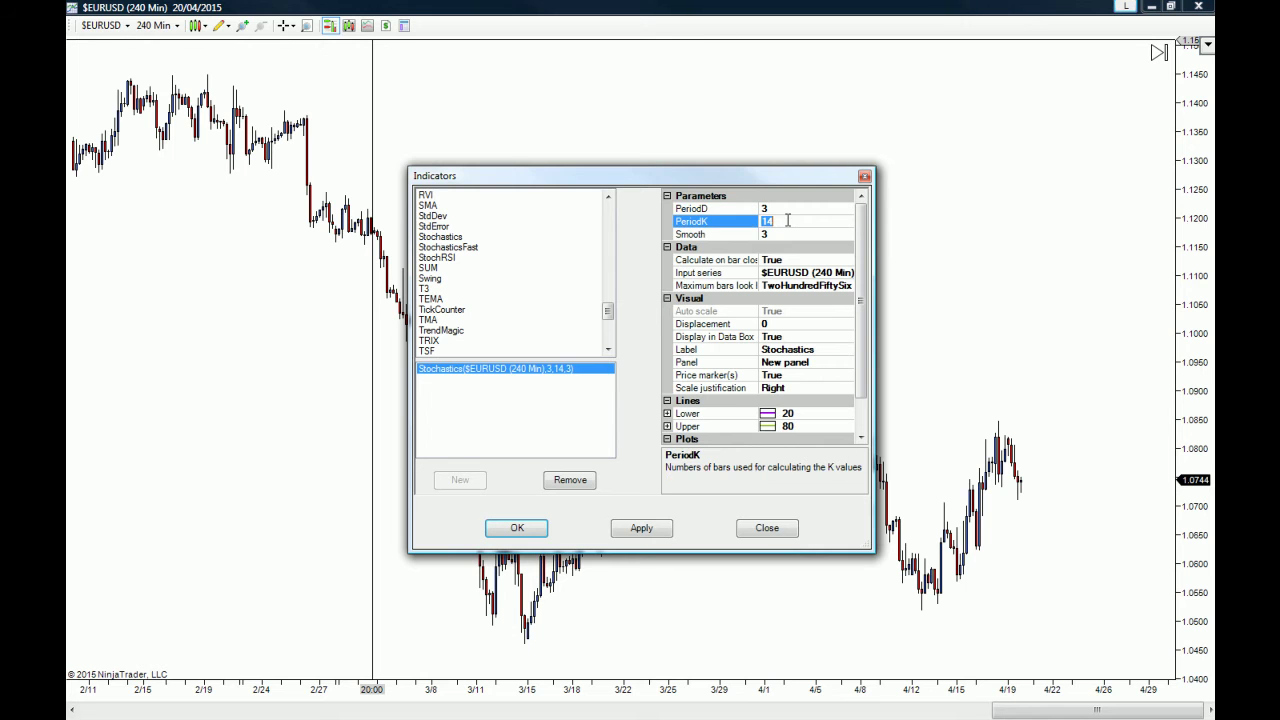
pyautogui.write('9')
pyautogui.click(785, 324)
pyautogui.moveTo(860, 305); pyautogui.dragTo(862, 365)
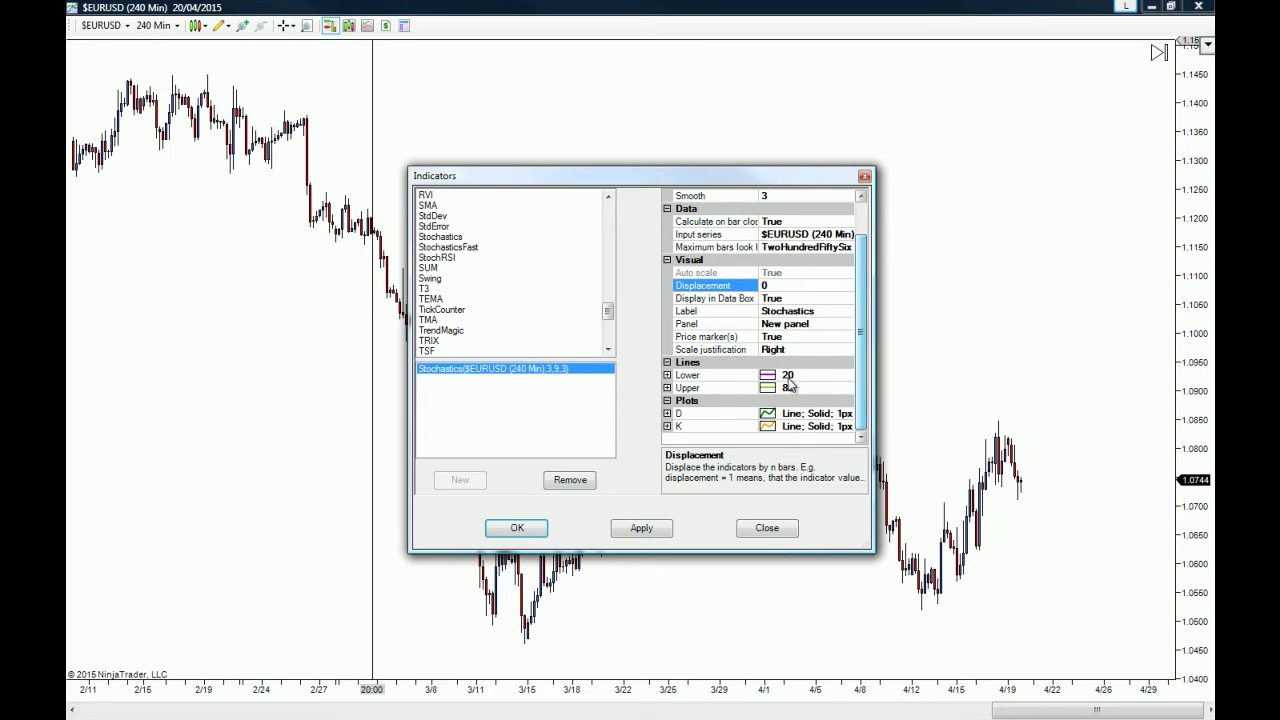
# Step: Set the Stochastics Lower guide line value to 10
pyautogui.click(665, 375)
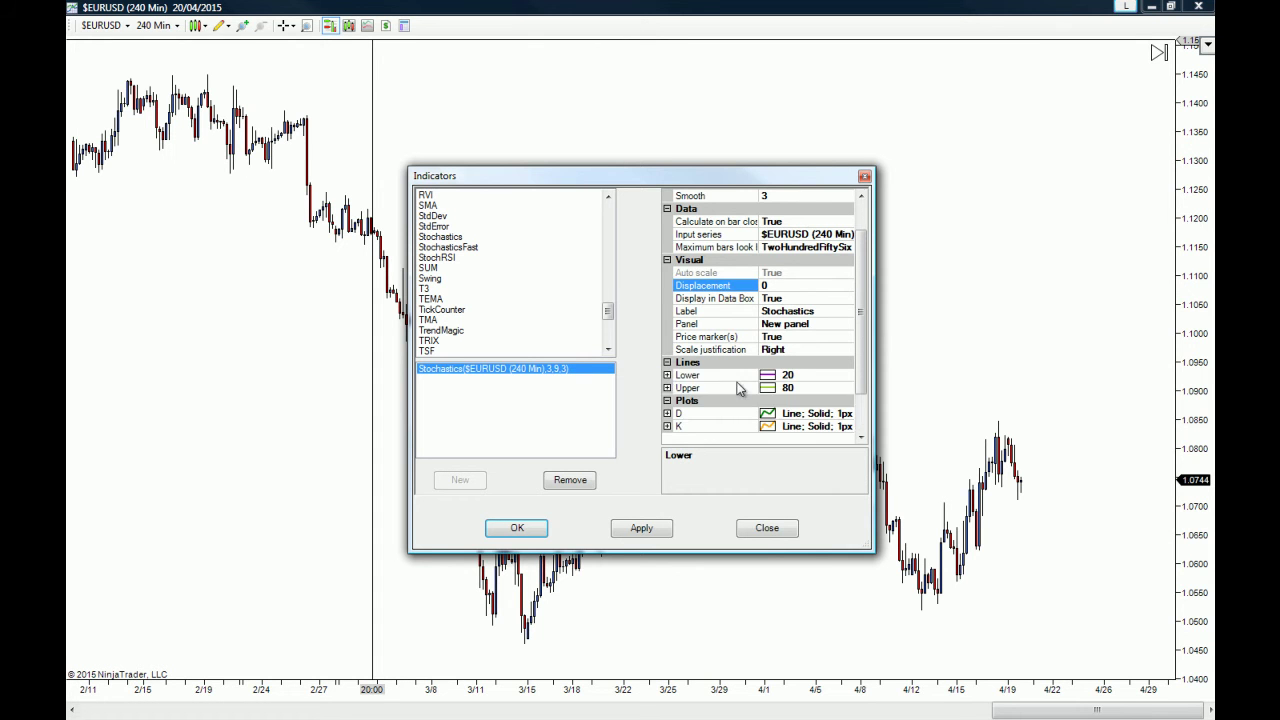
pyautogui.scroll(-2, 820, 388)
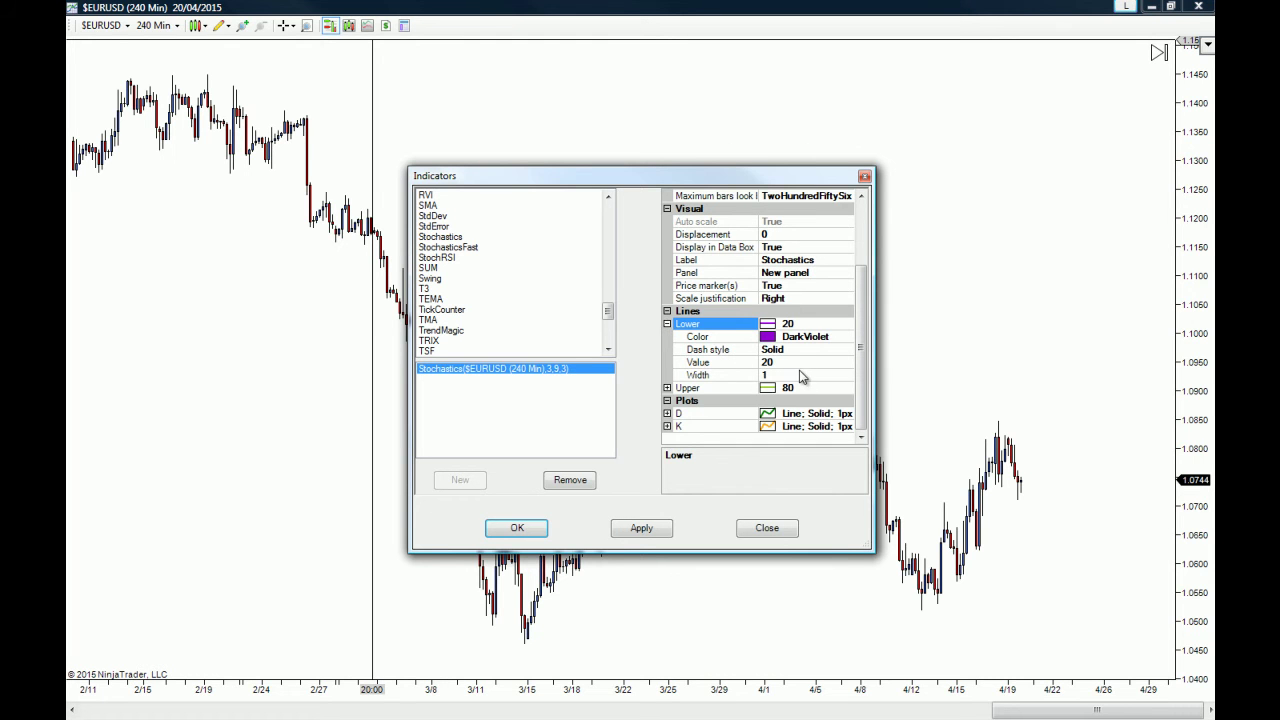
pyautogui.click(782, 362)
pyautogui.write('10')
pyautogui.click(668, 312)
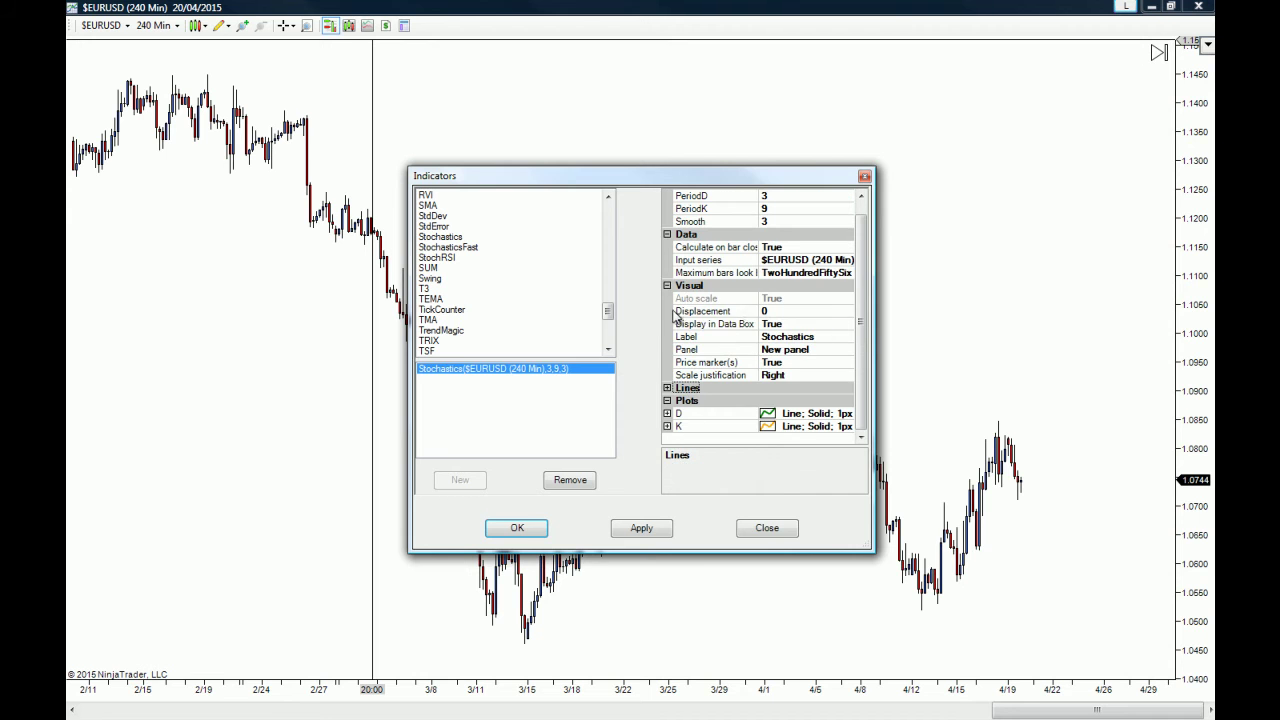
pyautogui.click(667, 388)
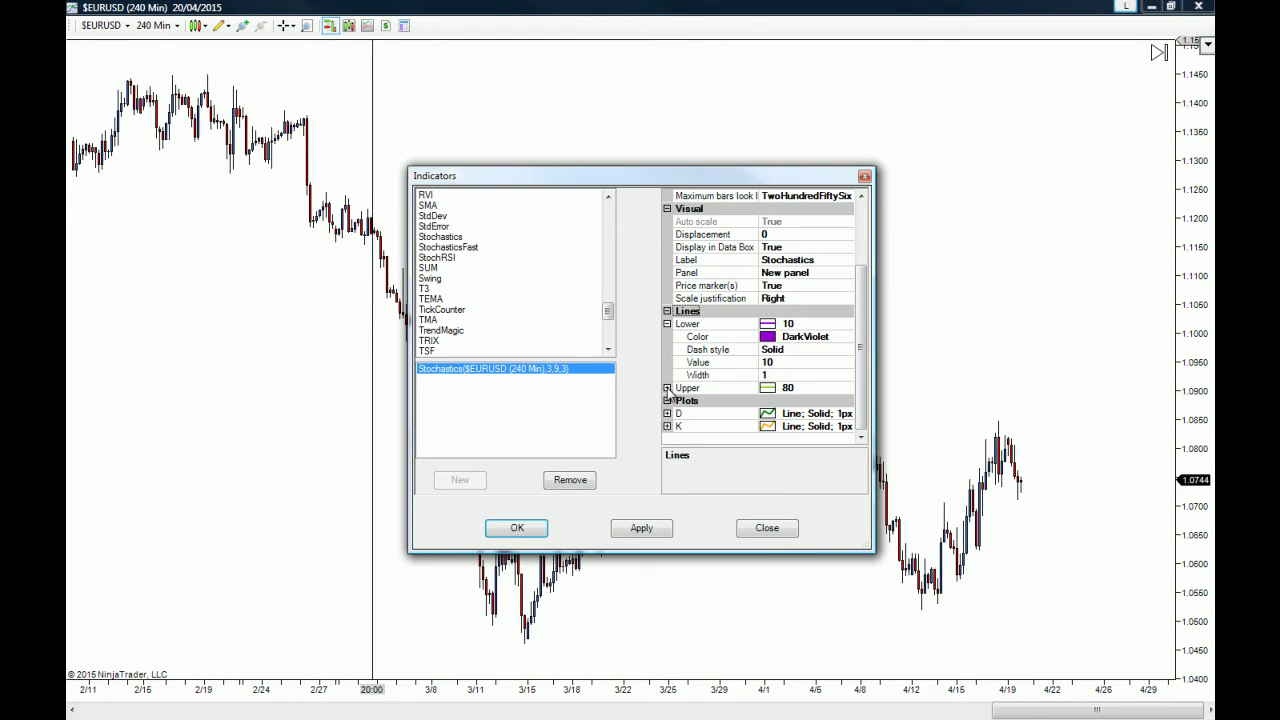
pyautogui.click(671, 327)
pyautogui.click(667, 324)
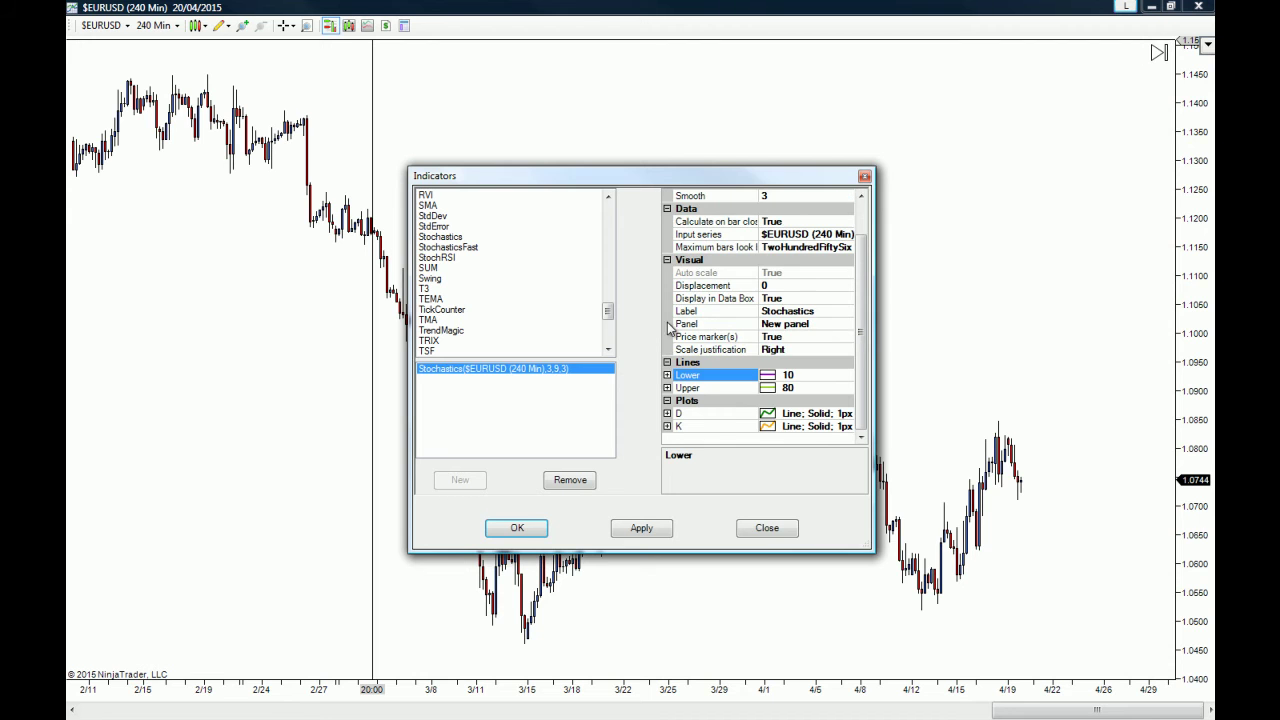
# Step: Set the Upper guide line value to 90 and apply with OK
pyautogui.click(667, 388)
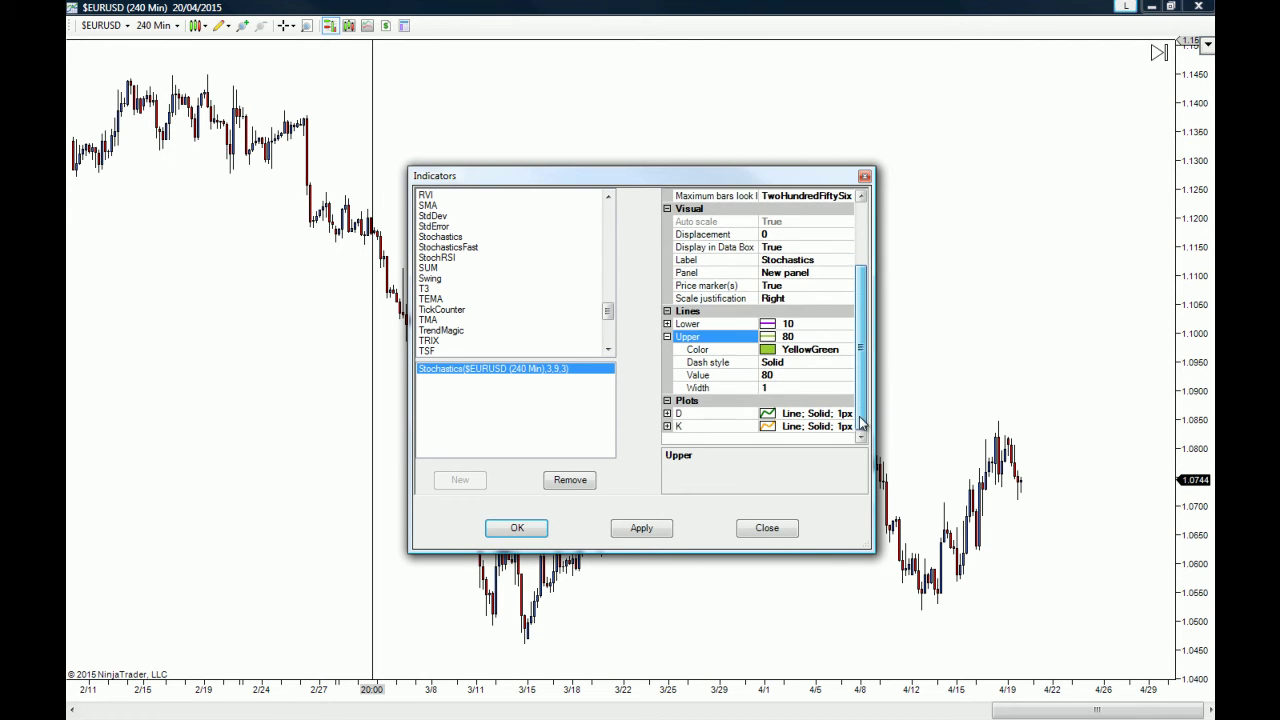
pyautogui.click(789, 376)
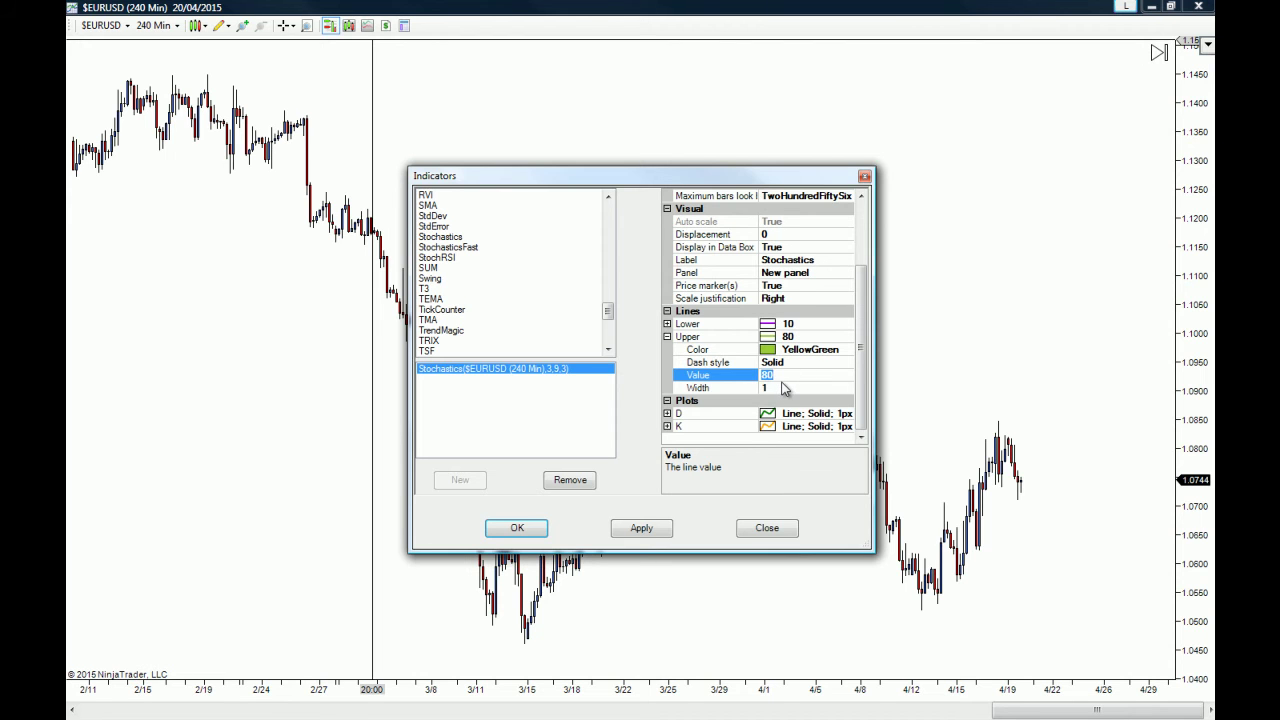
pyautogui.write('90')
pyautogui.click(667, 337)
pyautogui.click(531, 527)
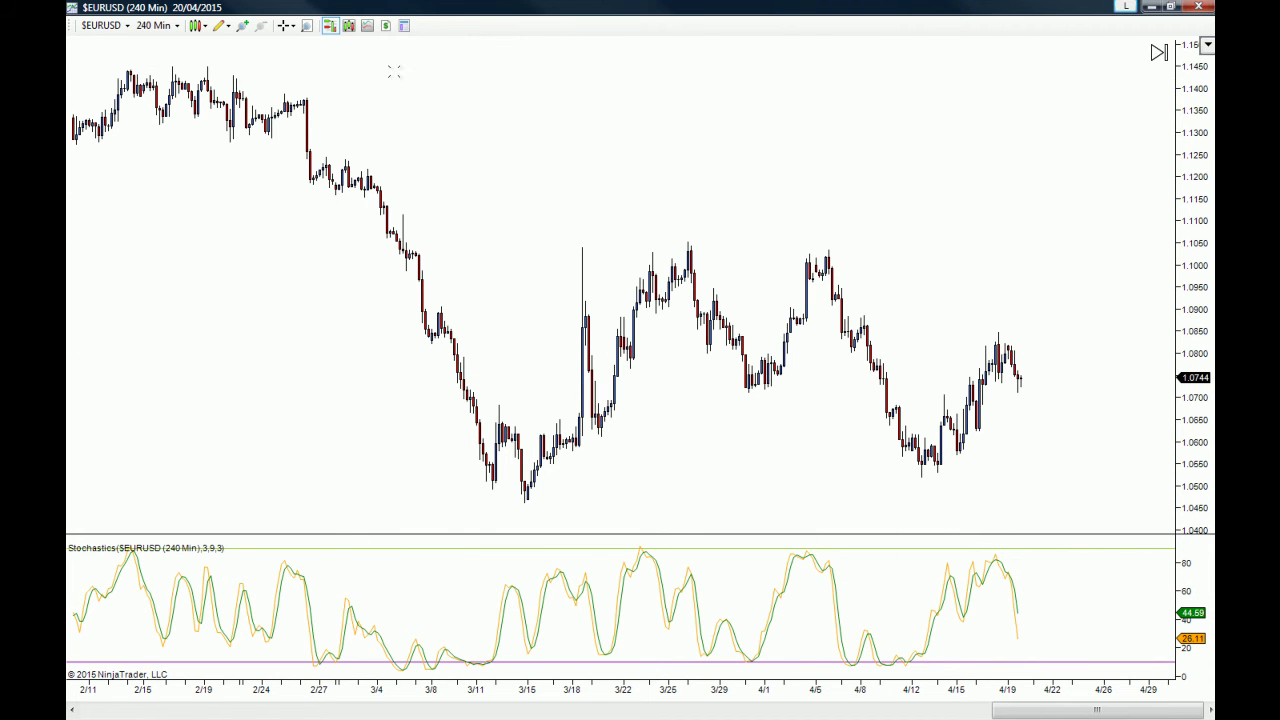
# Step: Reopen the Indicators dialog once the Stochastics (3,9,3) panel appears
pyautogui.click(368, 27)
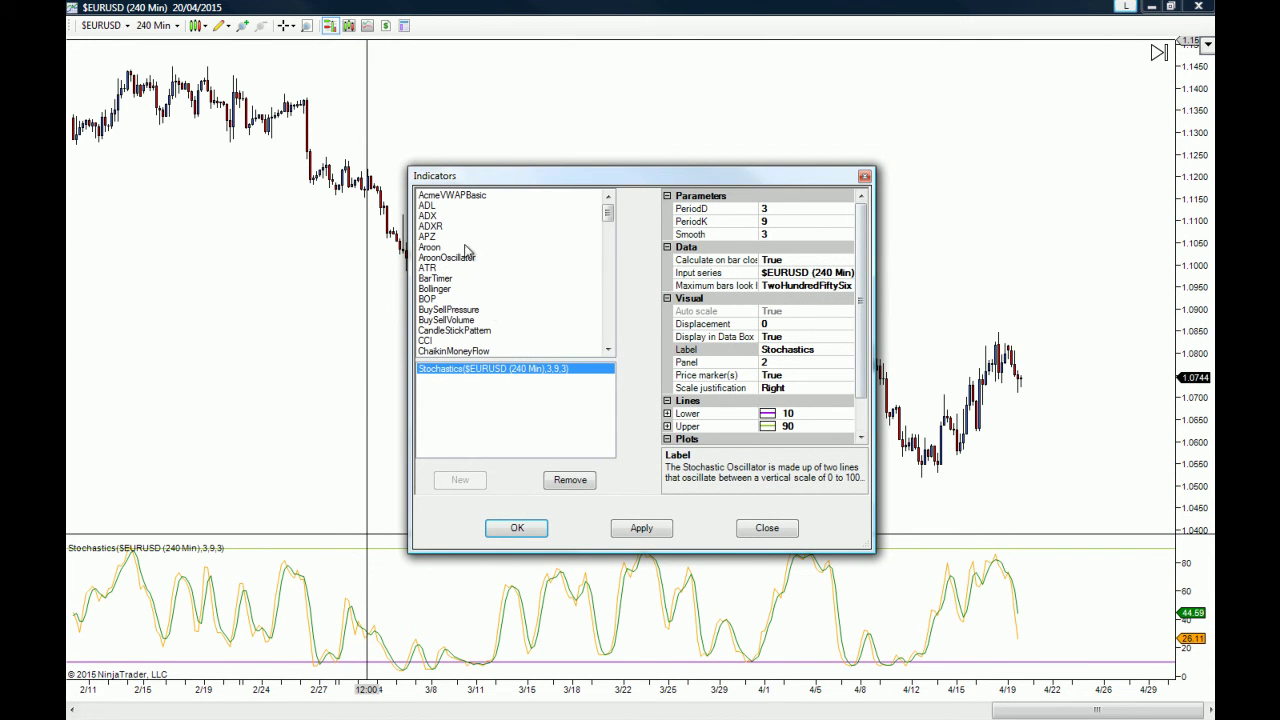
# Step: Select RegressionChannel and add it with its default 35,2 settings
pyautogui.moveTo(607, 214); pyautogui.dragTo(611, 305)
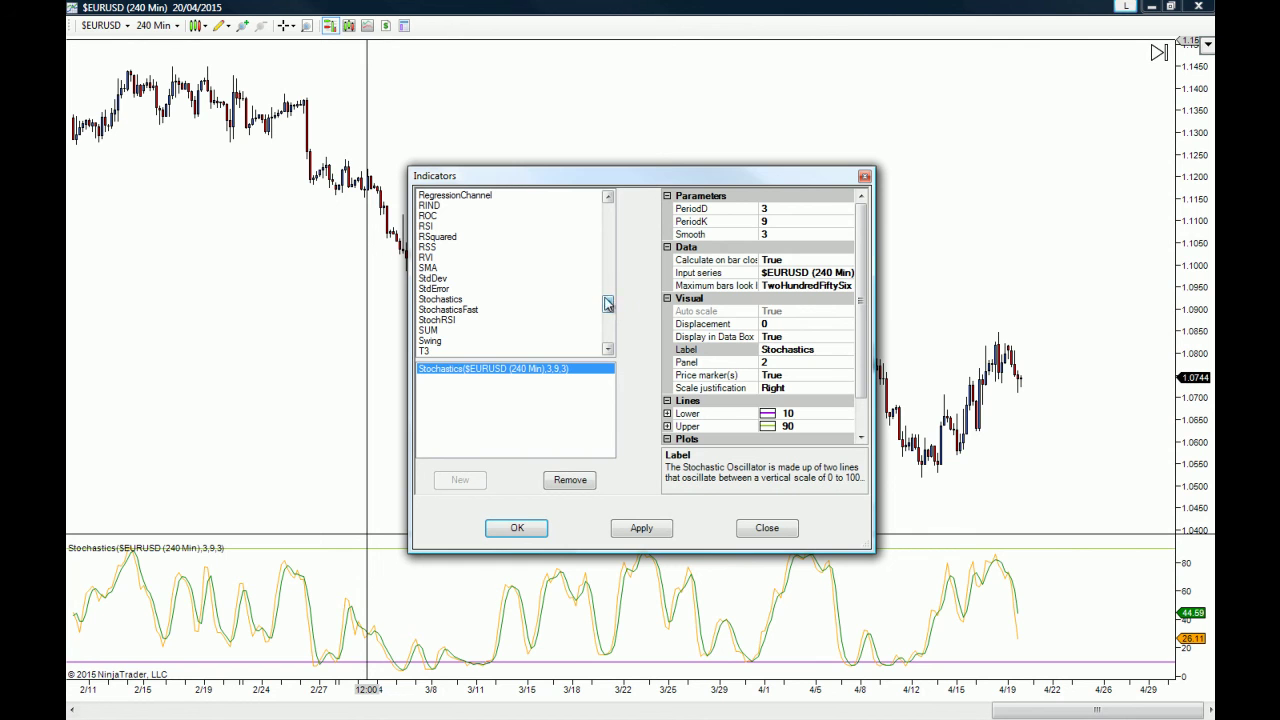
pyautogui.click(487, 298)
pyautogui.scroll(1, 487, 310)
pyautogui.scroll(3, 485, 305)
pyautogui.scroll(-1, 482, 300)
pyautogui.click(490, 289)
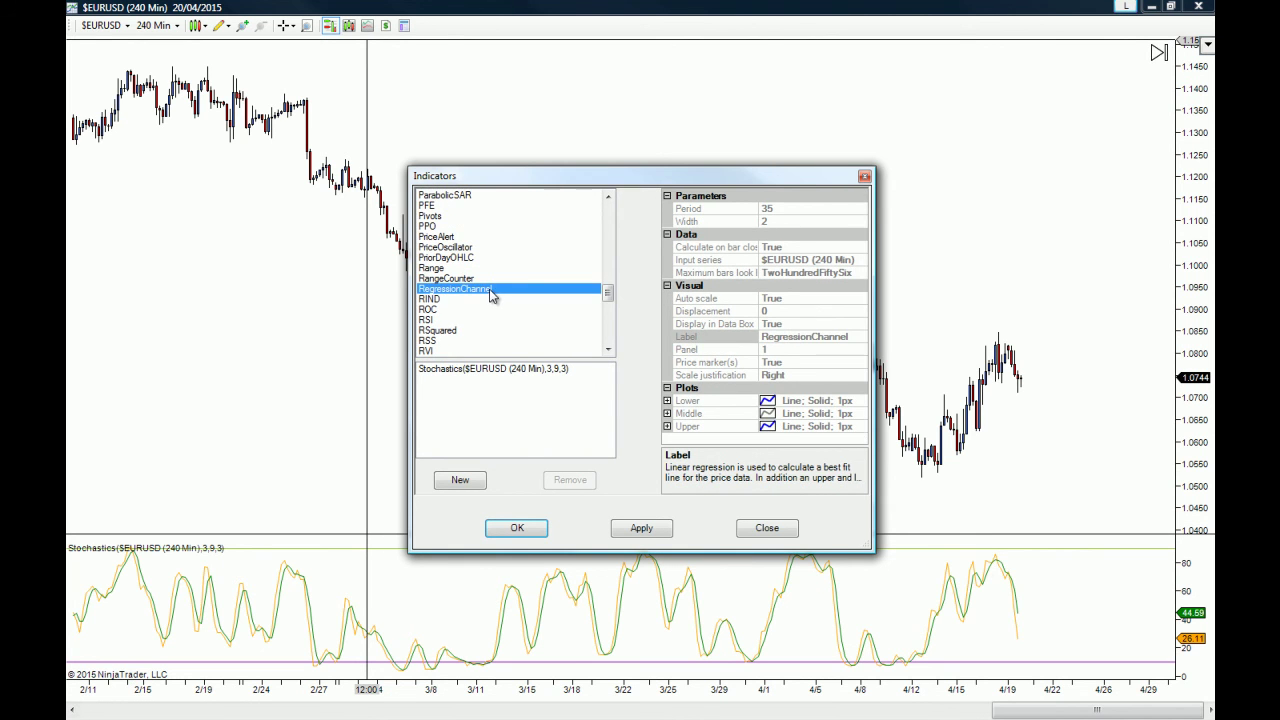
pyautogui.click(456, 481)
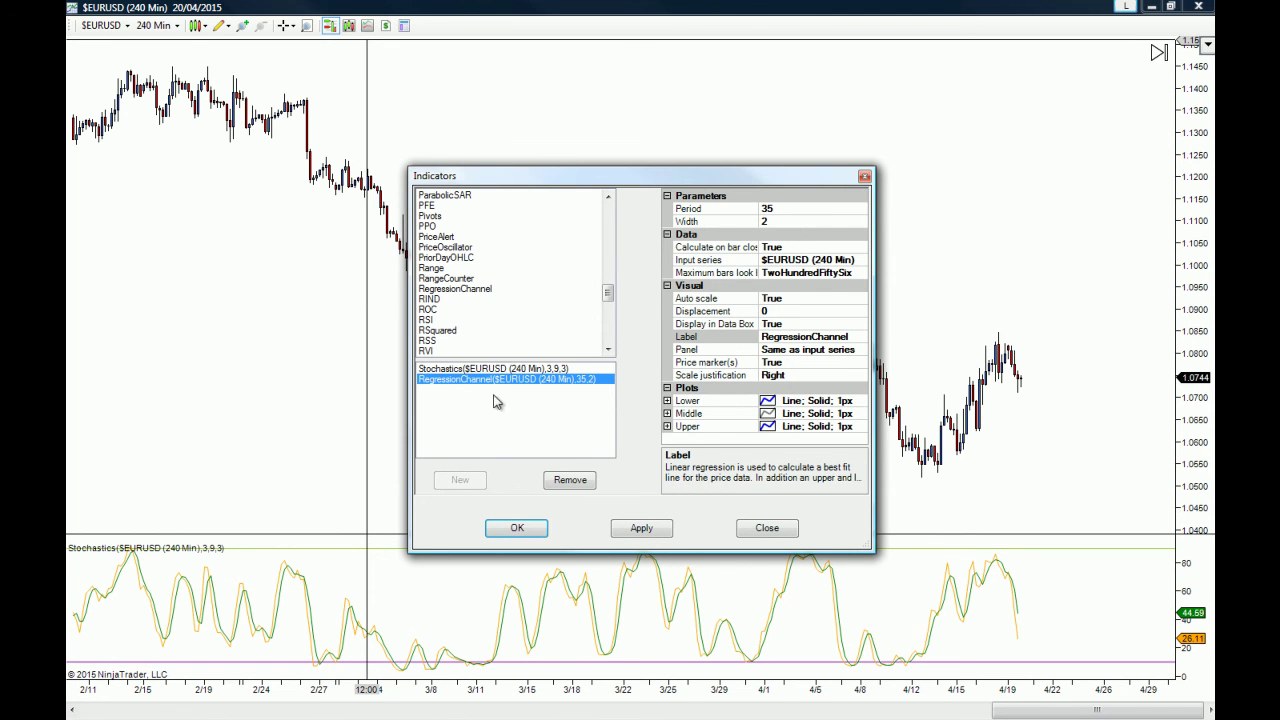
# Step: Apply the indicator changes so the EURUSD chart shows only the Stochastics (3,9,3) panel
pyautogui.click(530, 534)
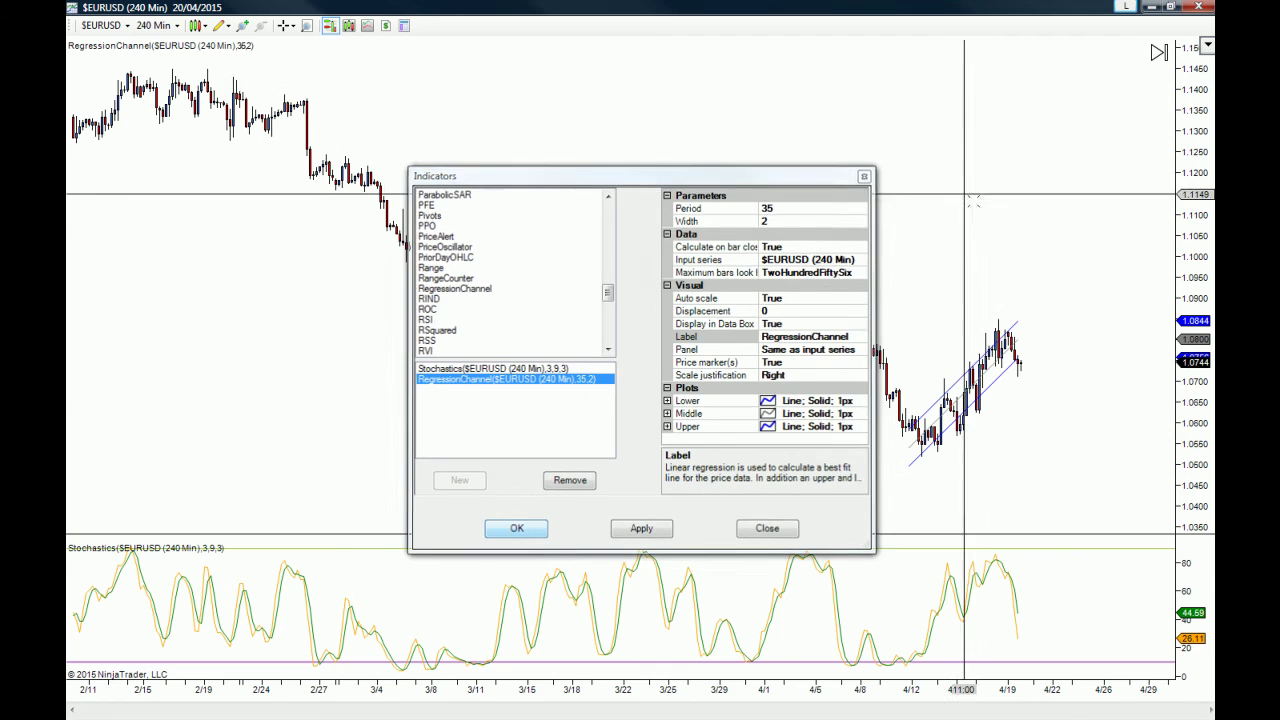
pyautogui.scroll(2, 711, 449)
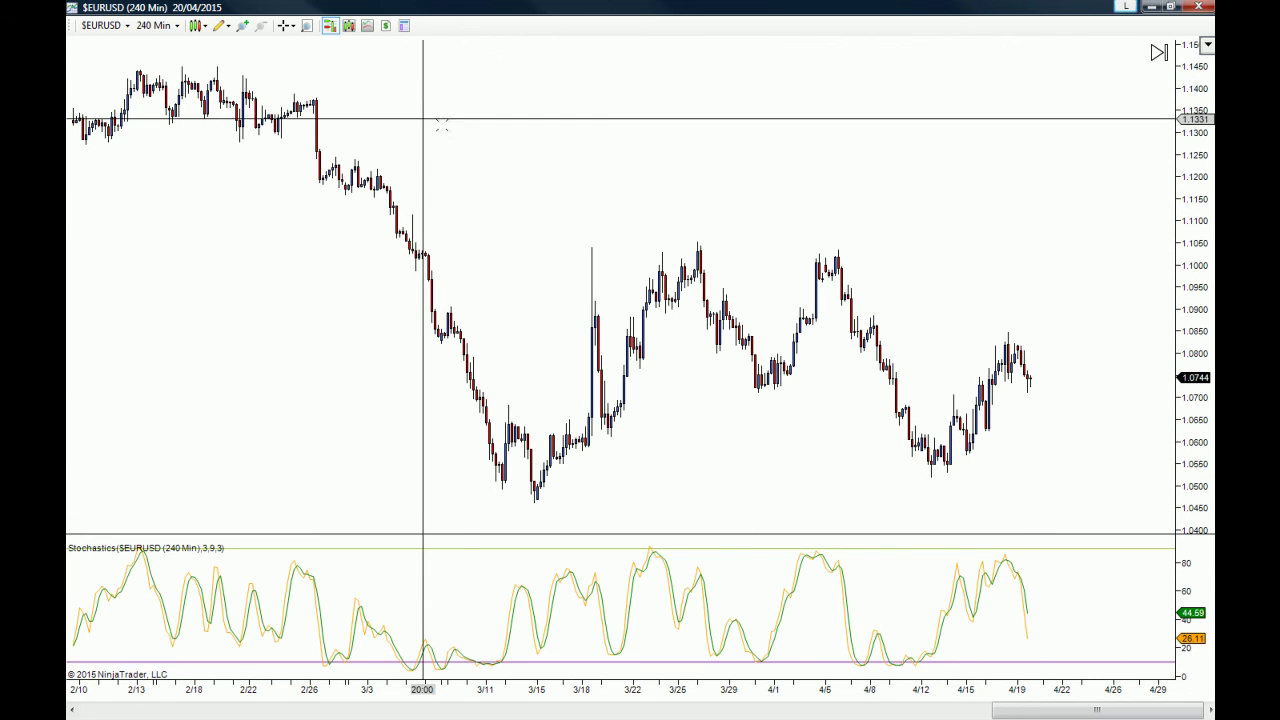
pyautogui.click(219, 26)
pyautogui.click(250, 78)
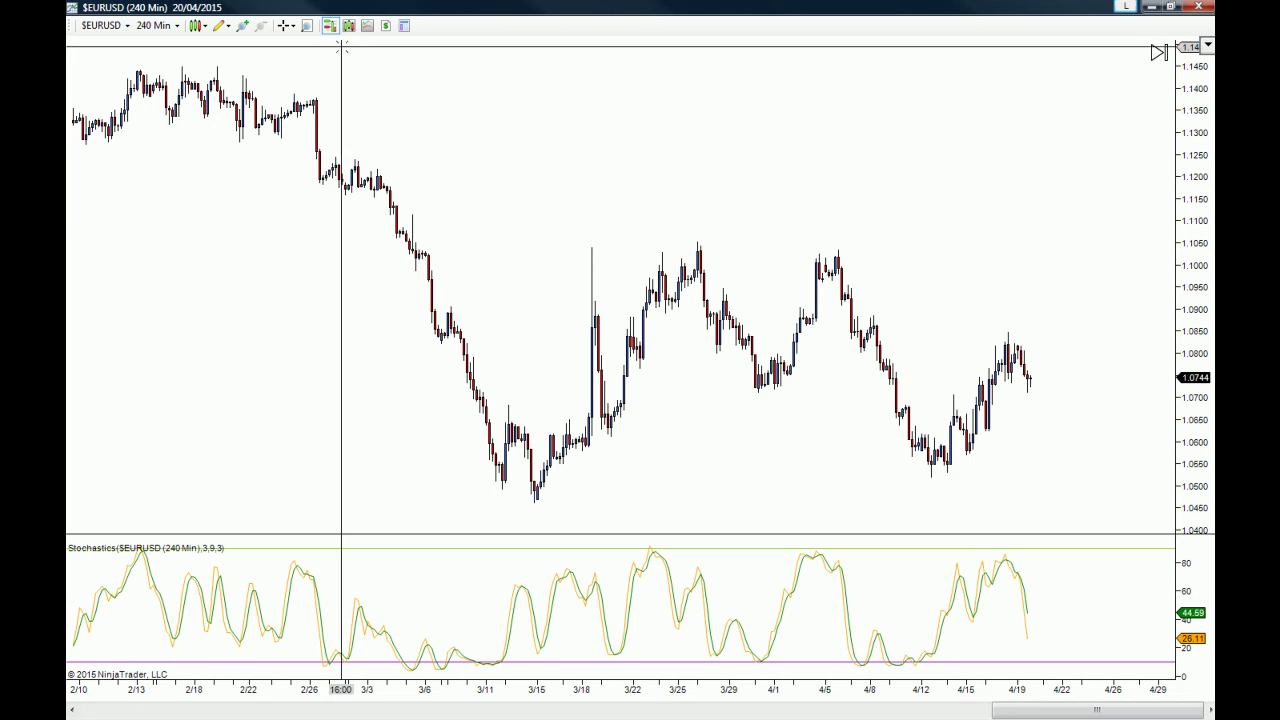
pyautogui.click(367, 25)
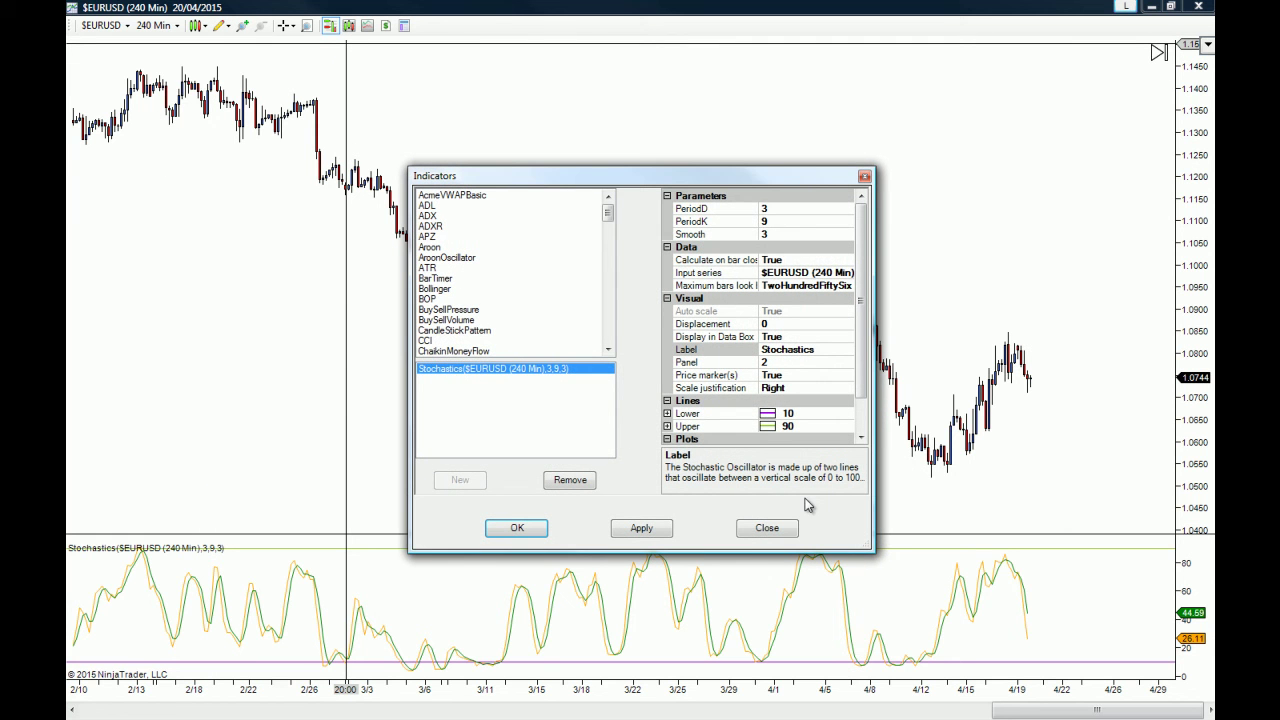
pyautogui.click(767, 528)
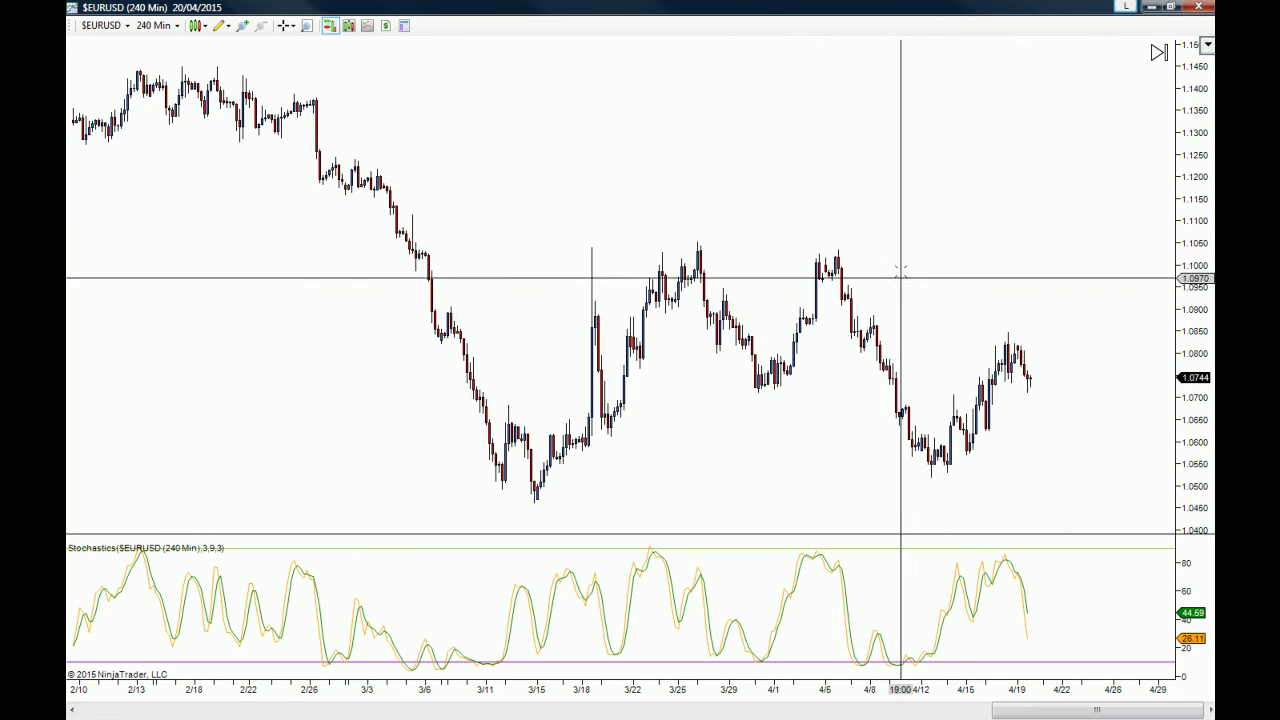